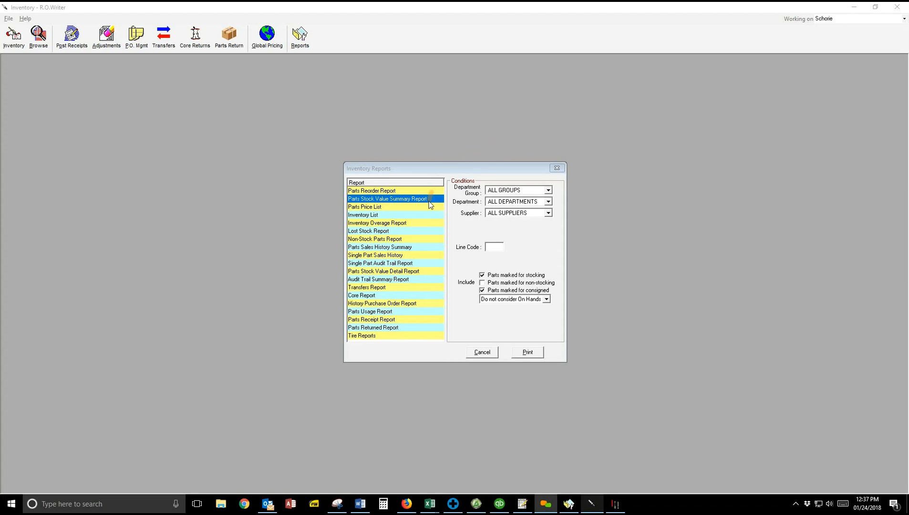
Leave the report selection, open the inventory browse list full screen, and widen its first pane
left_click(557, 169)
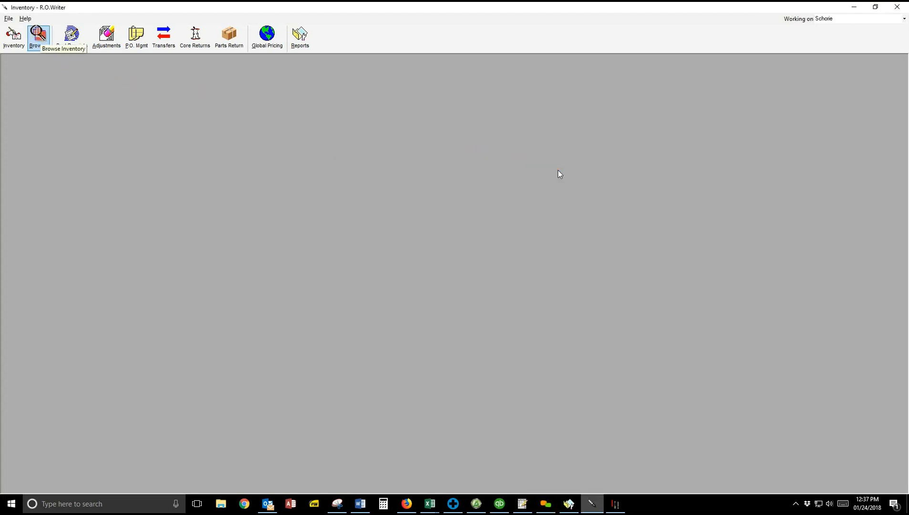
left_click(38, 36)
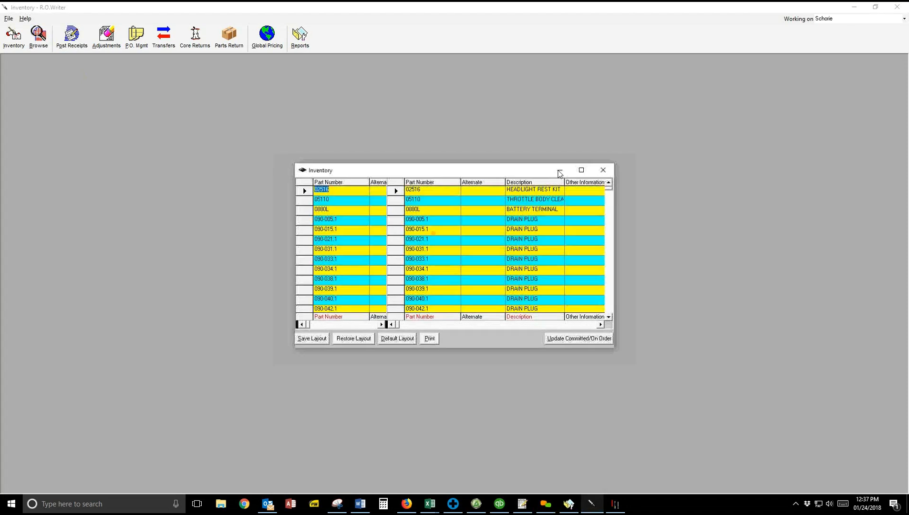
double_click(559, 174)
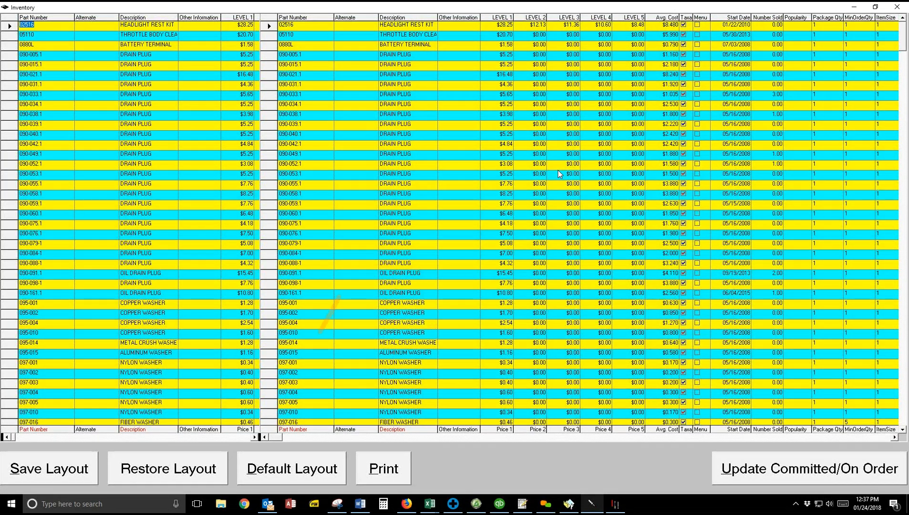
left_click_drag(260, 437, 454, 437)
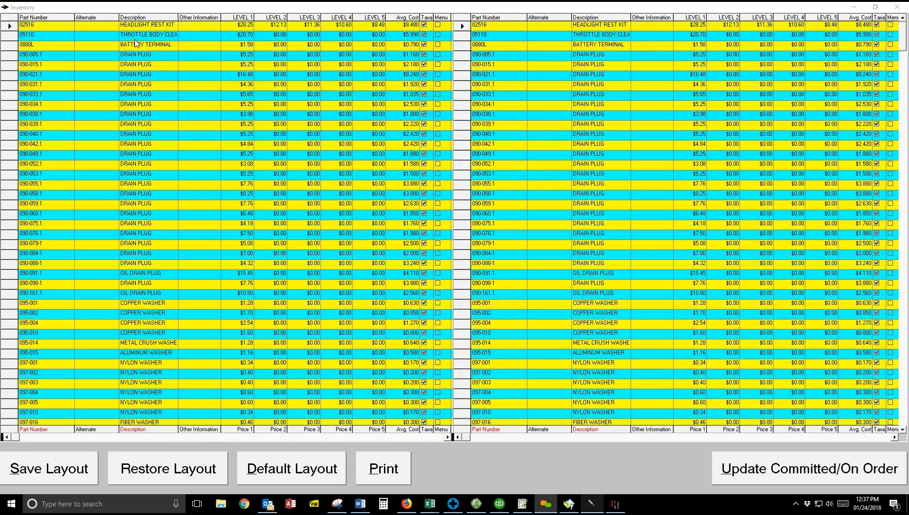
Move the Description column directly after Part Number and the Avg. Cost column directly before LEVEL 1, widening the first pane further
left_click(143, 18)
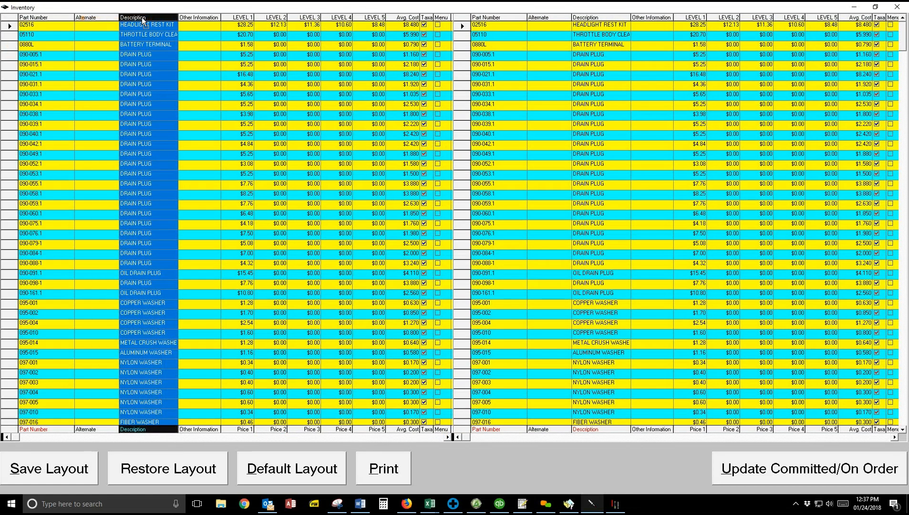
left_click_drag(143, 19, 225, 17)
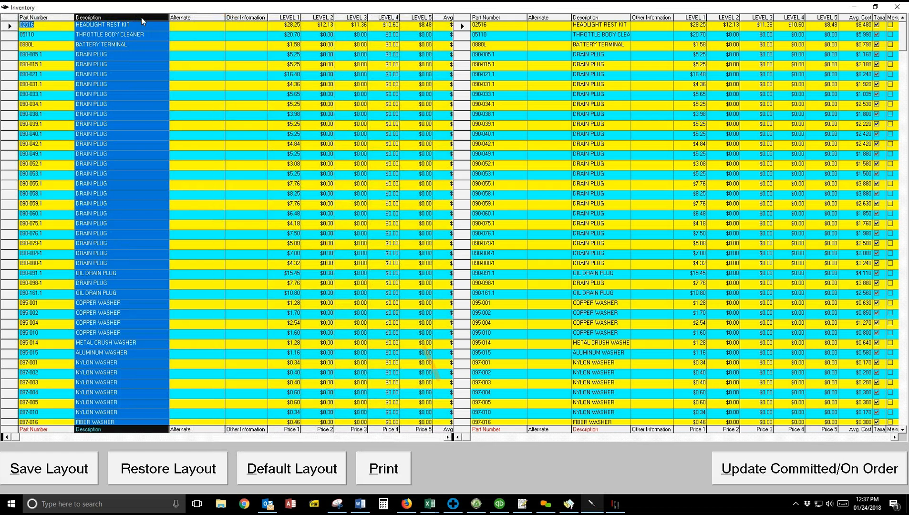
left_click_drag(453, 437, 680, 438)
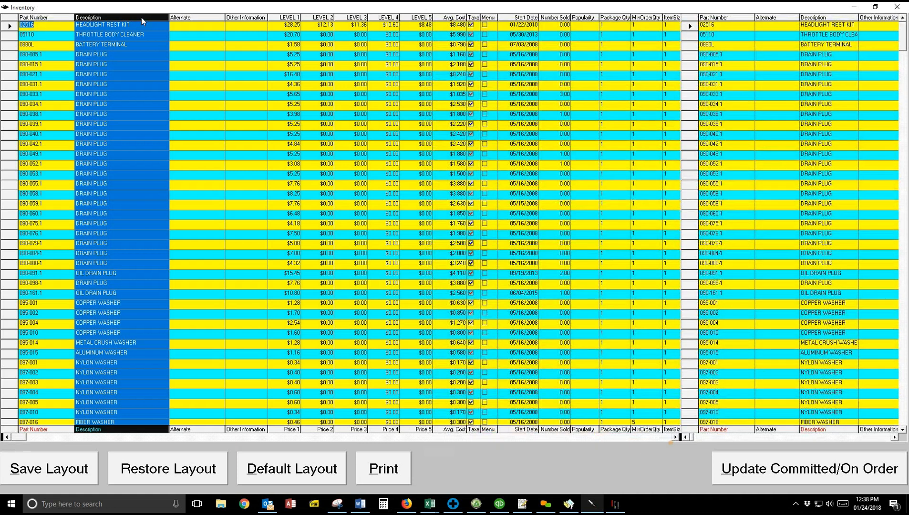
left_click(453, 17)
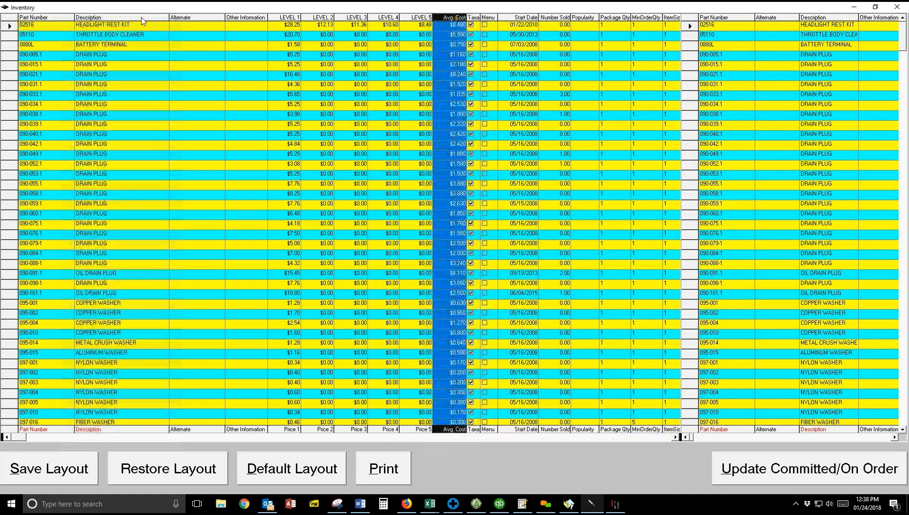
left_click_drag(456, 17, 273, 17)
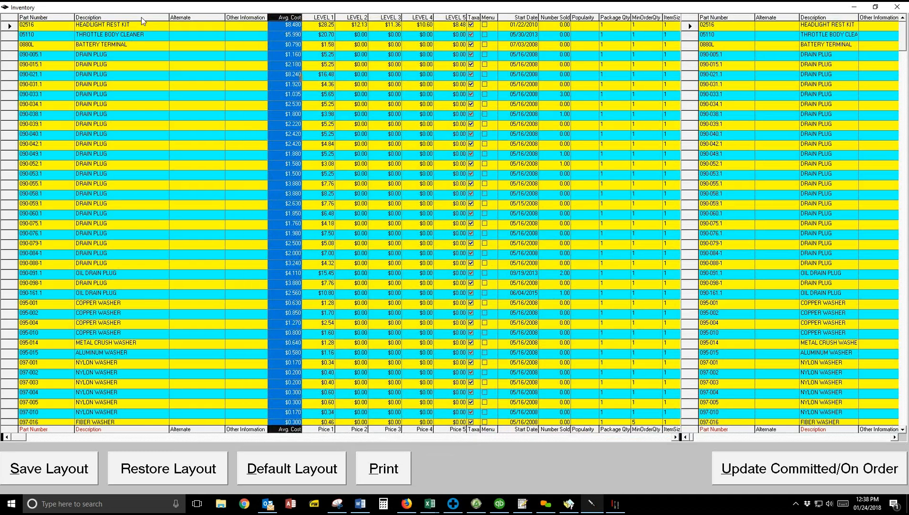
Move the Line column to the start of the first pane, directly before Part Number
left_click(675, 437)
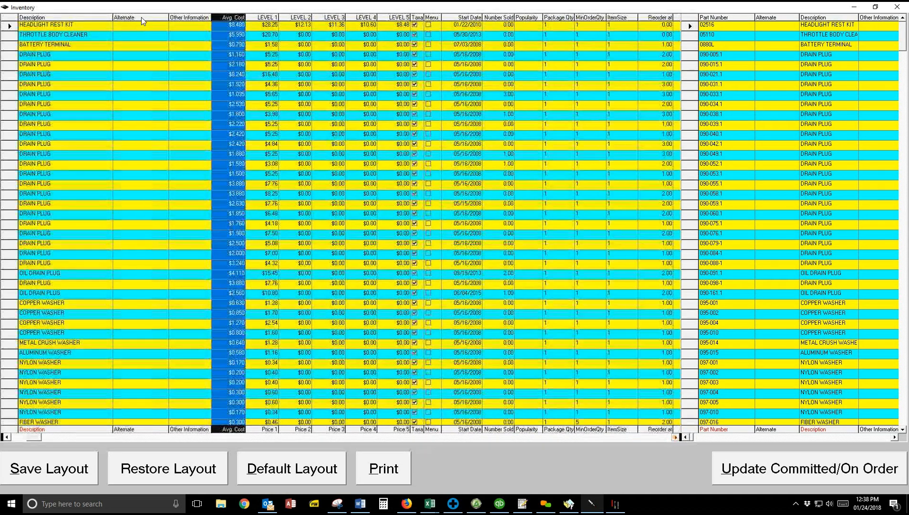
left_click(675, 437)
left_click(675, 437)
left_click(675, 437)
left_click(675, 437)
left_click(675, 437)
left_click(675, 437)
left_click(675, 437)
left_click(675, 437)
left_click(675, 437)
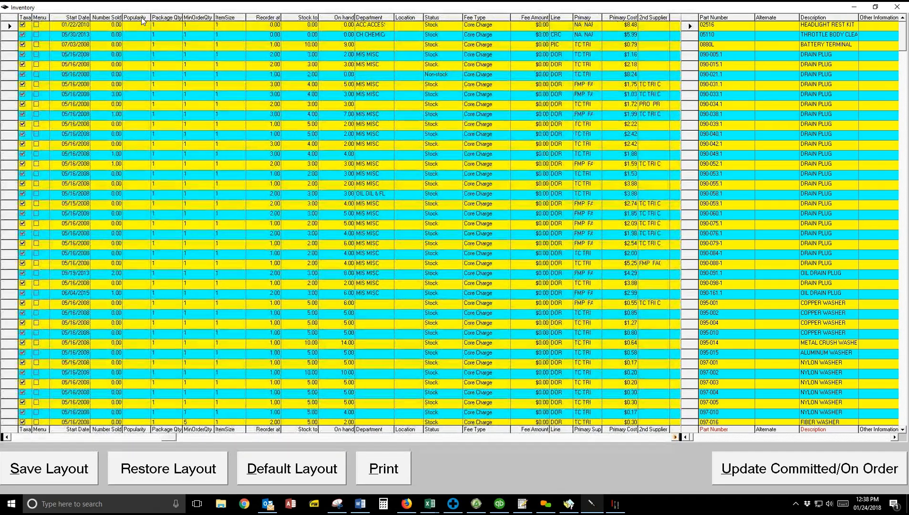
left_click(675, 437)
left_click(544, 18)
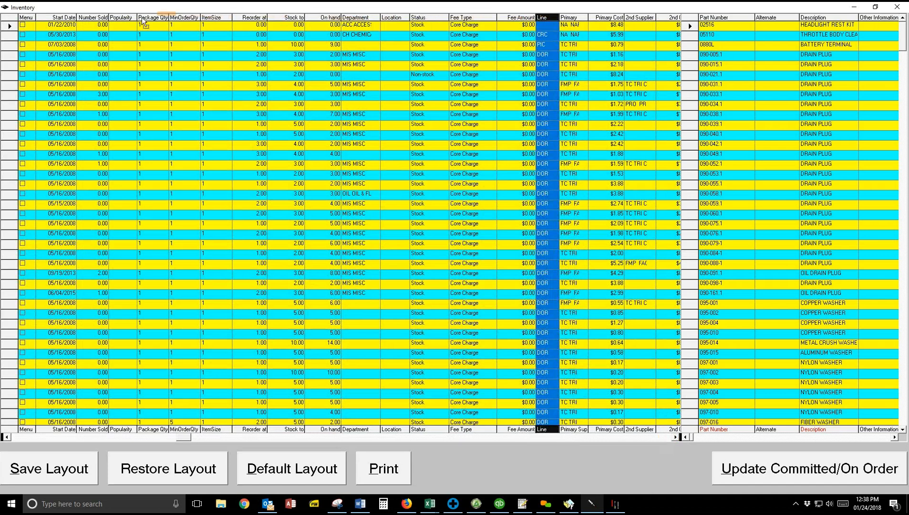
scroll(143, 20, "left", 3)
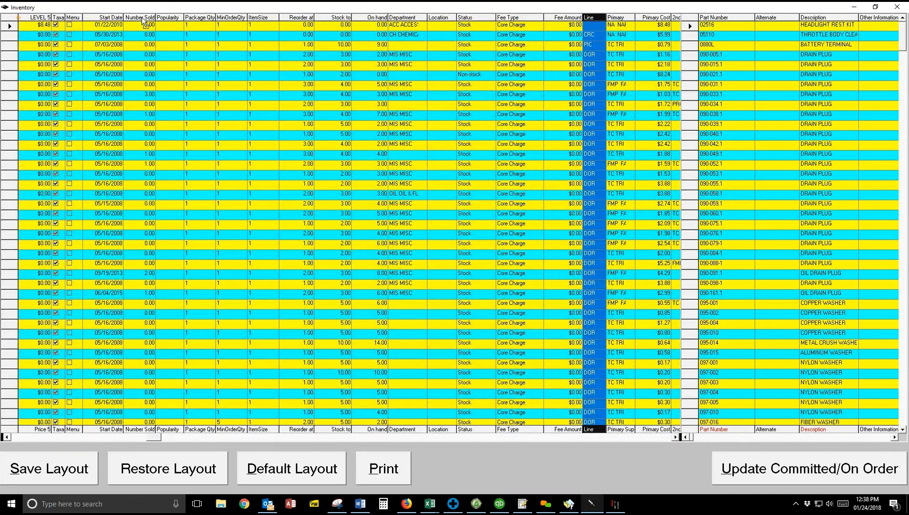
scroll(143, 20, "left", 4)
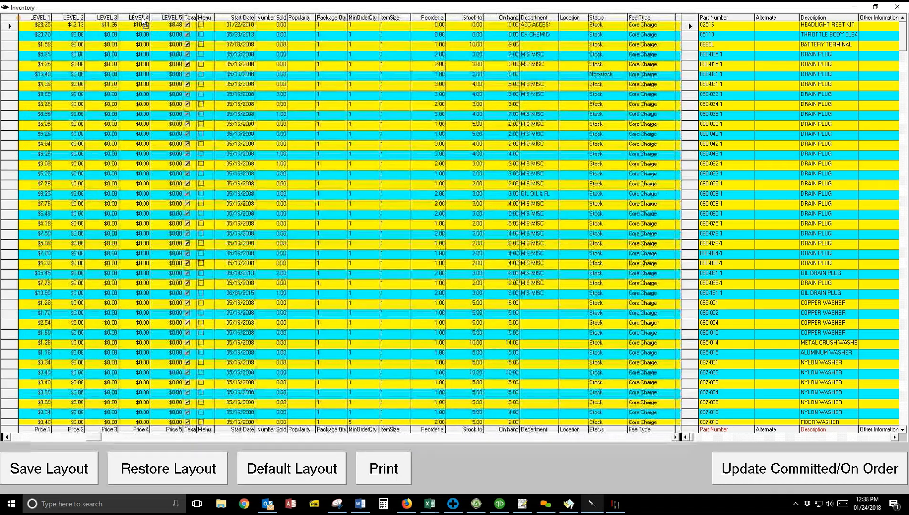
scroll(142, 19, "left", 3)
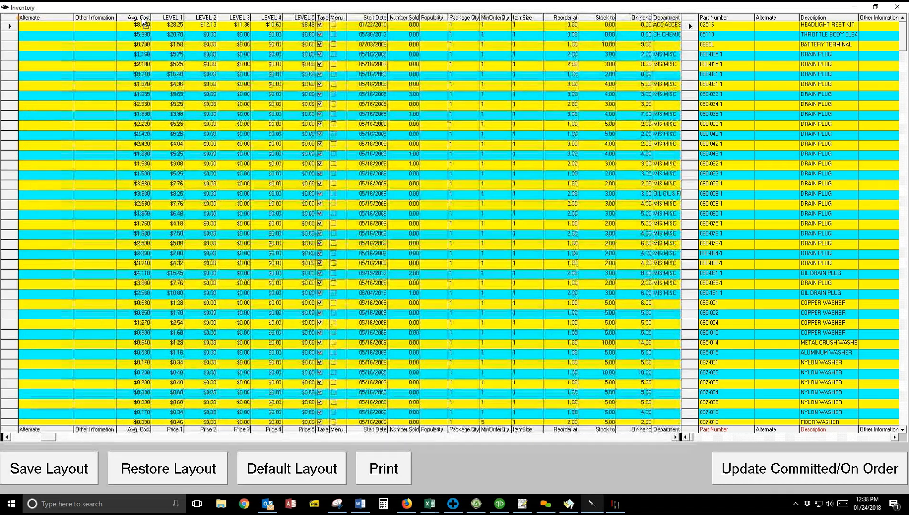
scroll(141, 18, "left", 1)
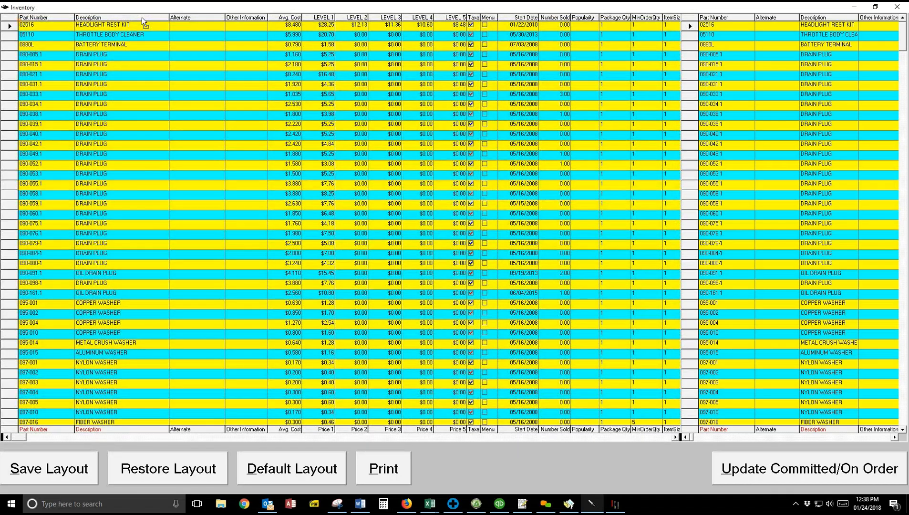
scroll(141, 17, "left", 1)
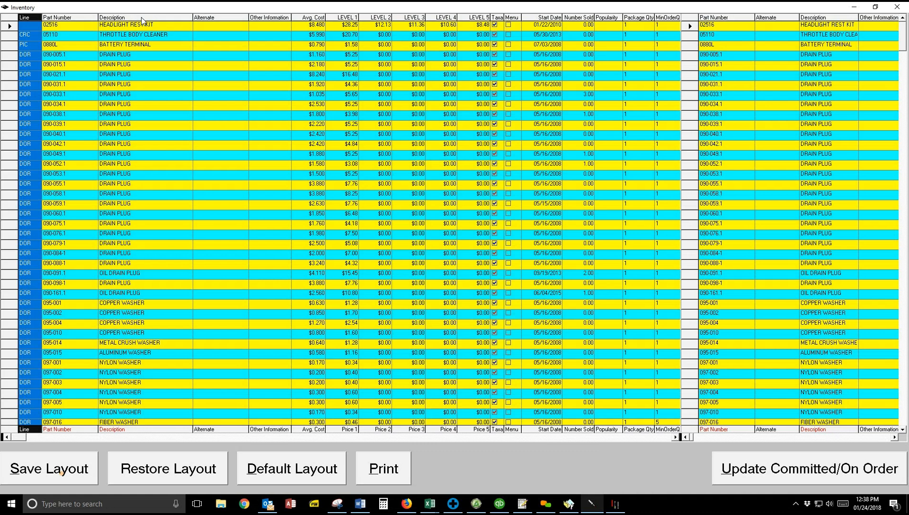
Save the current column arrangement as a layout named "inv setup"
left_click(66, 467)
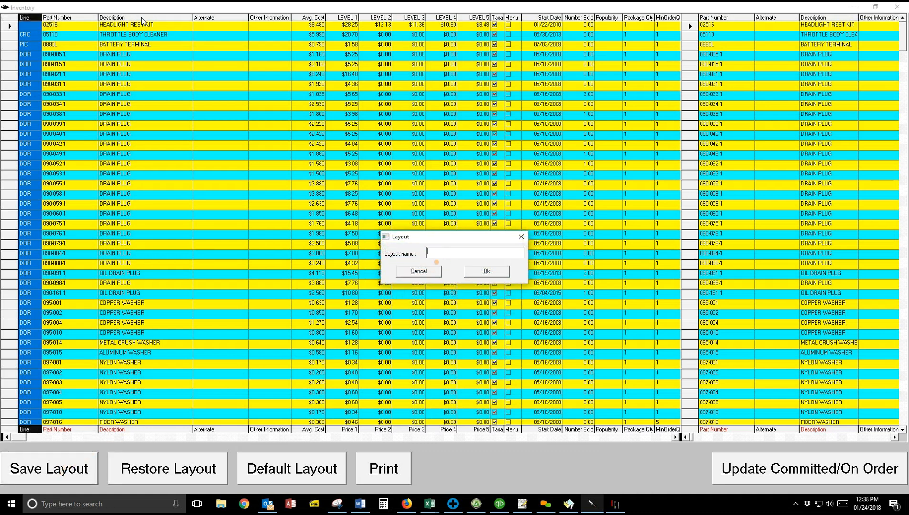
type("inv setup")
left_click(491, 273)
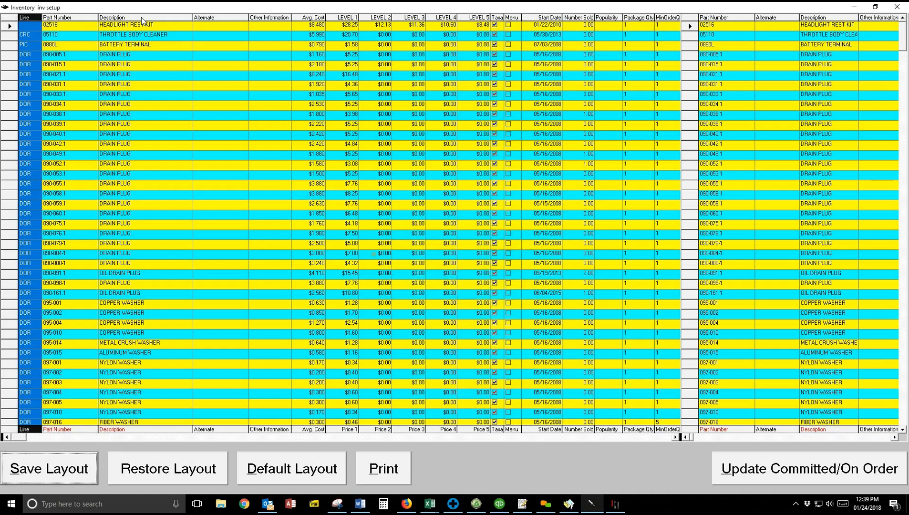
Close and reopen the inventory browse list, and restore the saved "Inventory Setup" layout
left_click(896, 6)
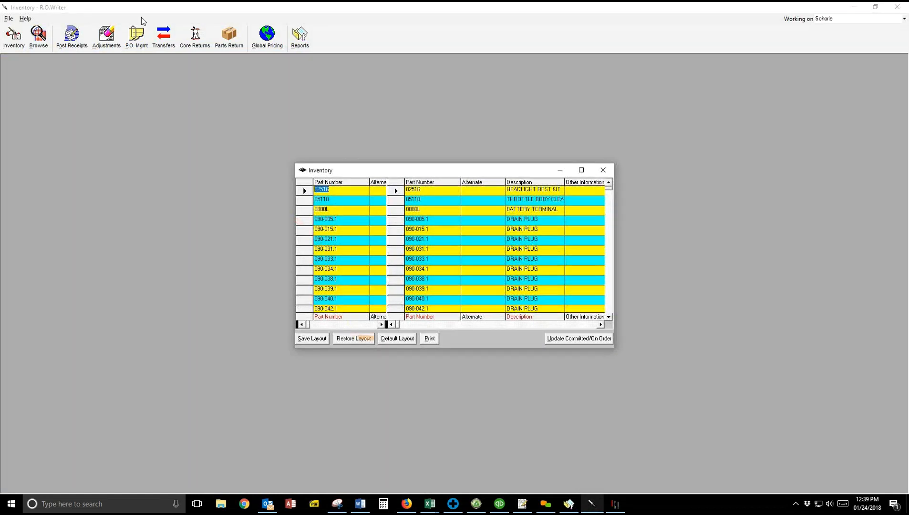
left_click(368, 338)
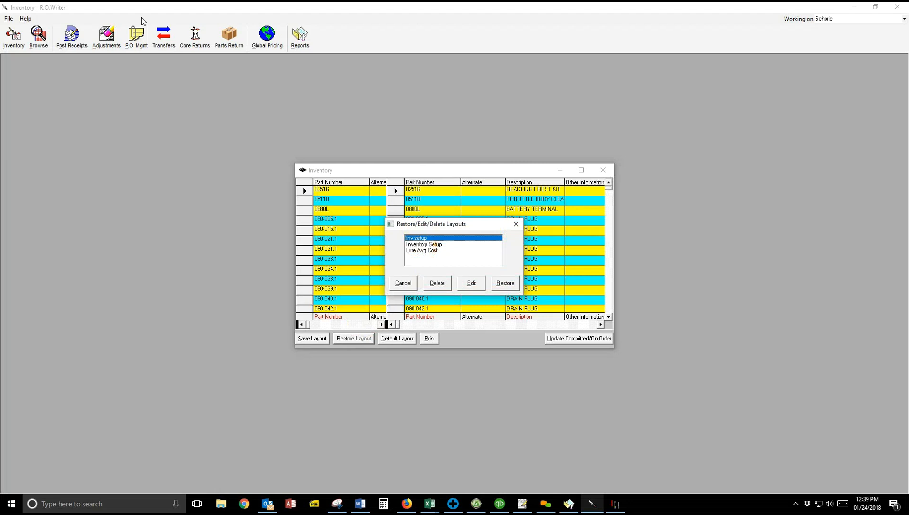
left_click(424, 244)
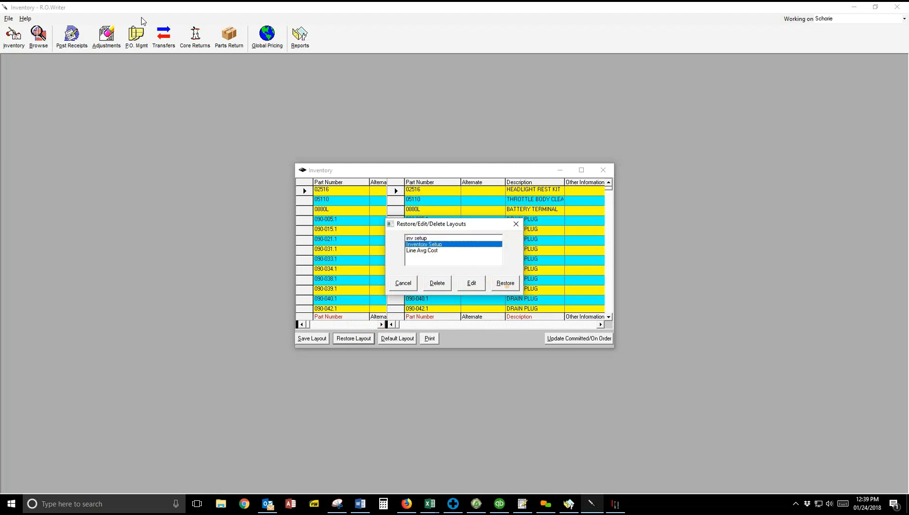
left_click(505, 283)
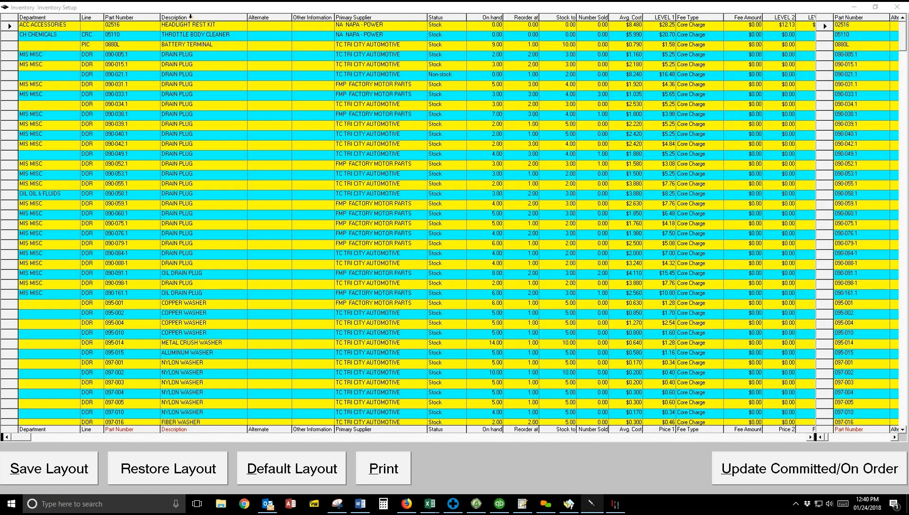
Sort the inventory list by Description and look through the sorted parts
right_click(190, 17)
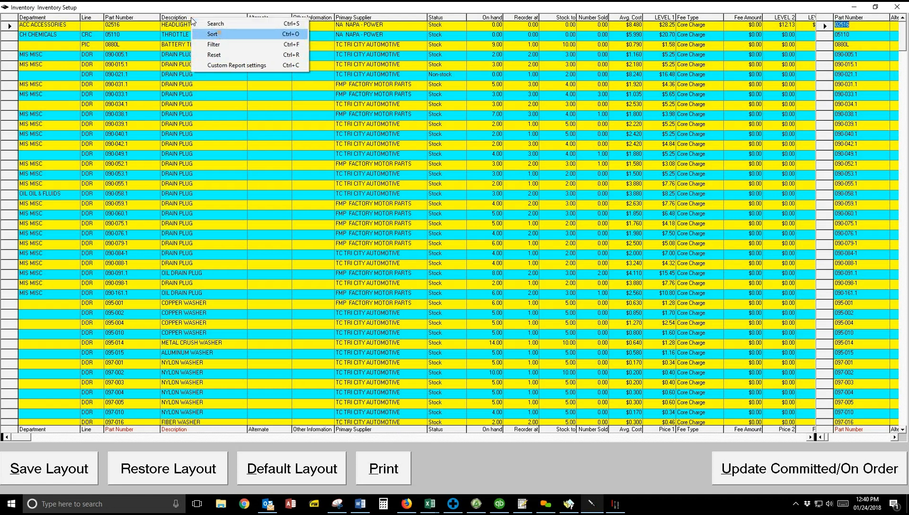
left_click(219, 34)
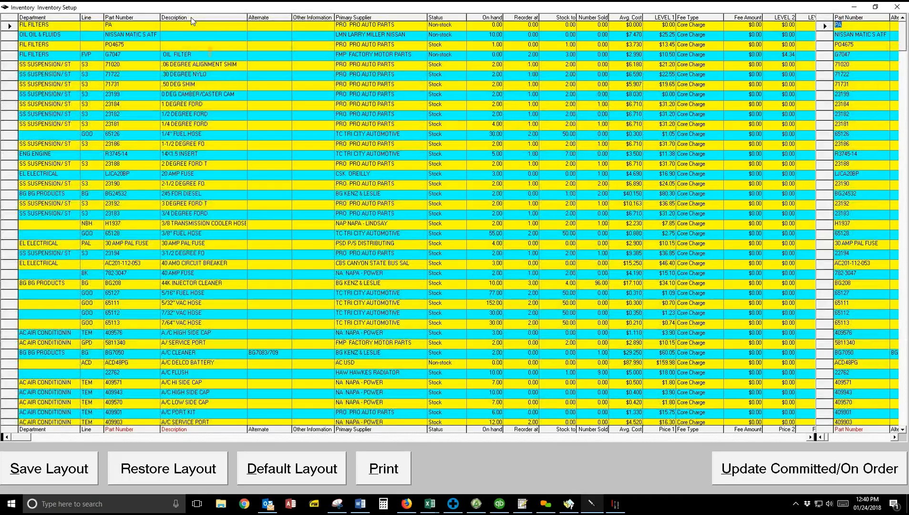
scroll(191, 17, "down", 7)
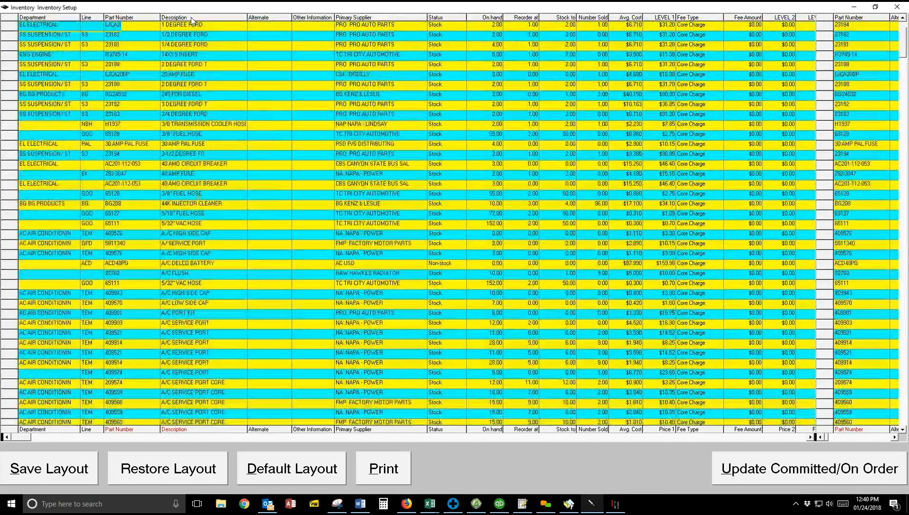
scroll(191, 17, "up", 5)
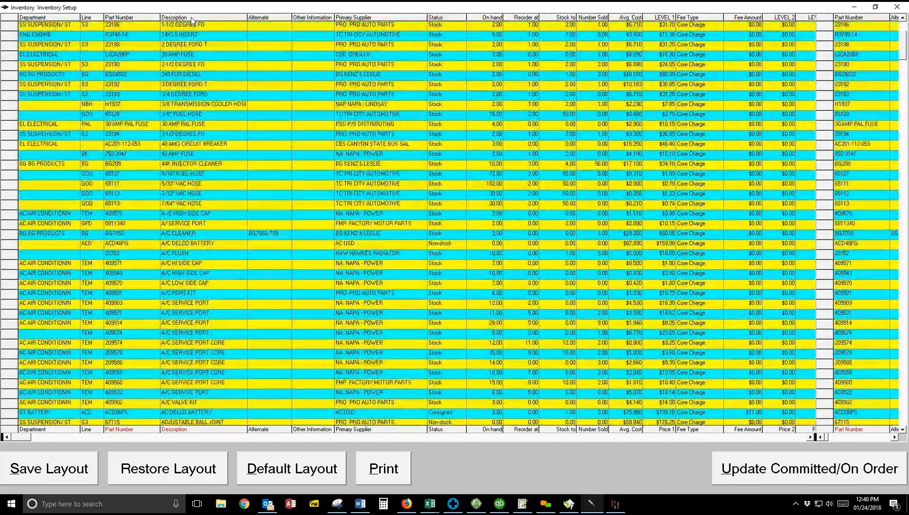
scroll(191, 17, "up", 3)
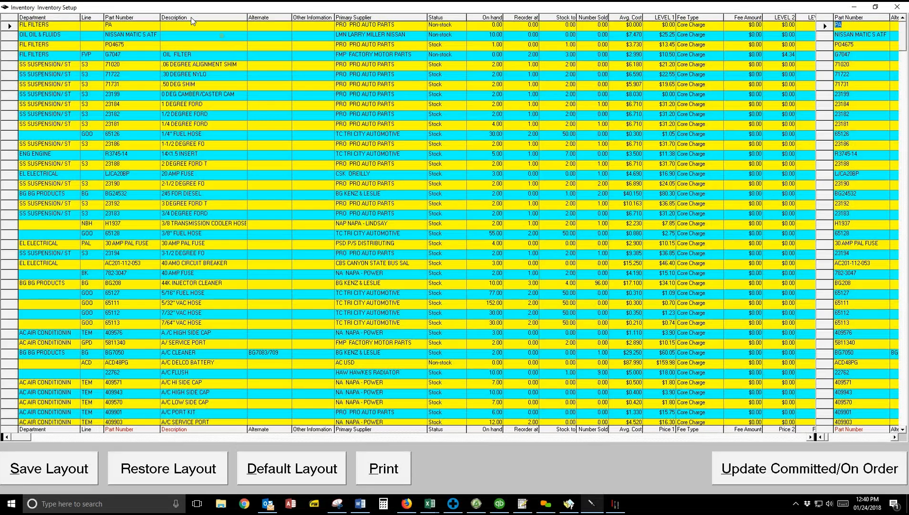
Reset the Description sort on the inventory list
right_click(221, 18)
left_click(244, 56)
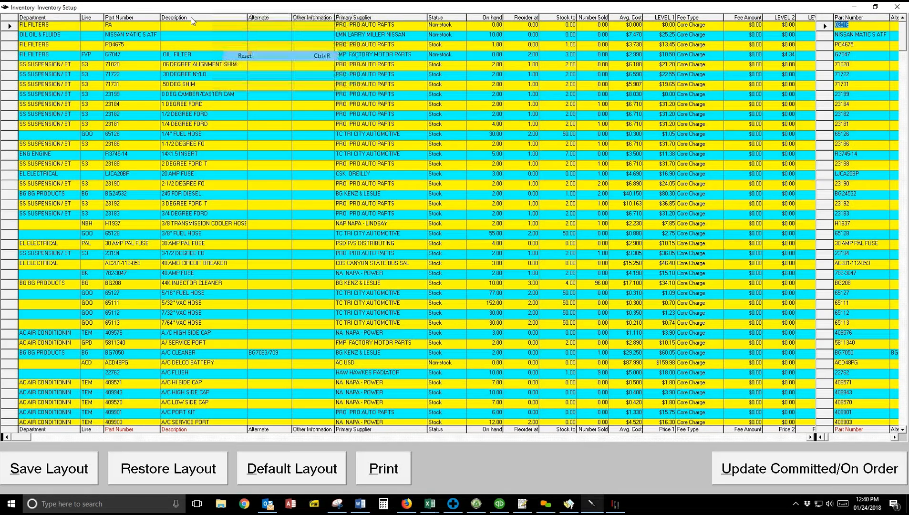
Filter the inventory list to parts whose Description begins with "air"
left_click(193, 18)
right_click(212, 17)
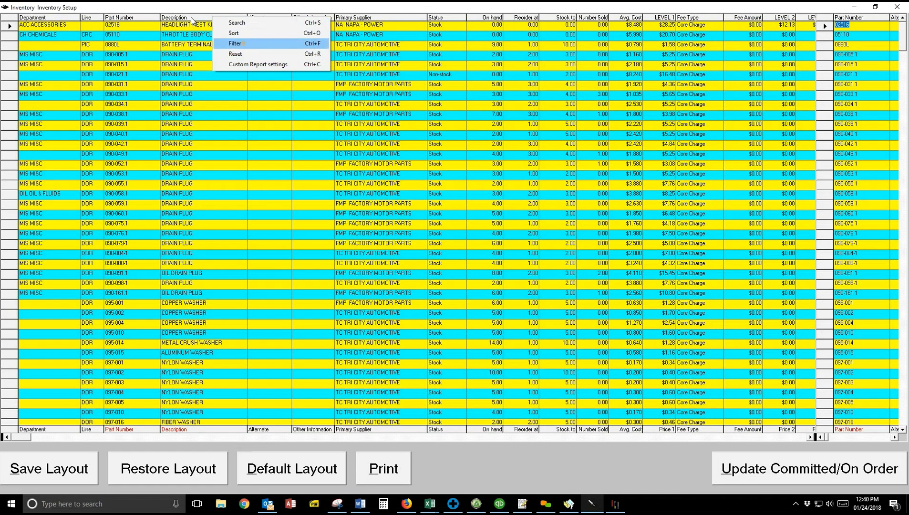
left_click(236, 43)
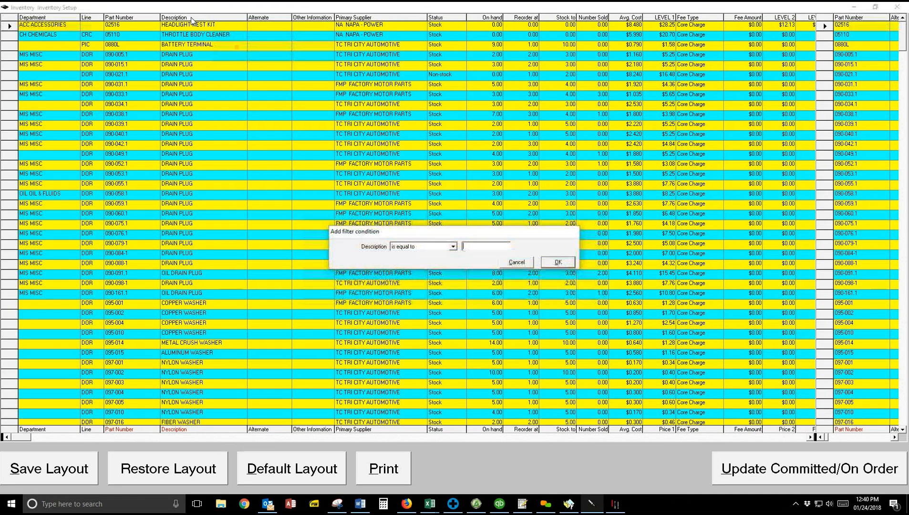
left_click(452, 247)
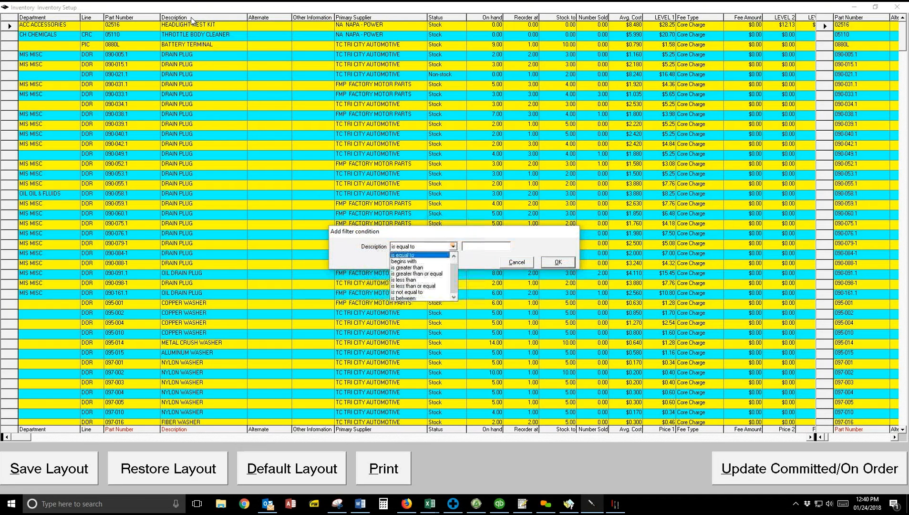
left_click(433, 263)
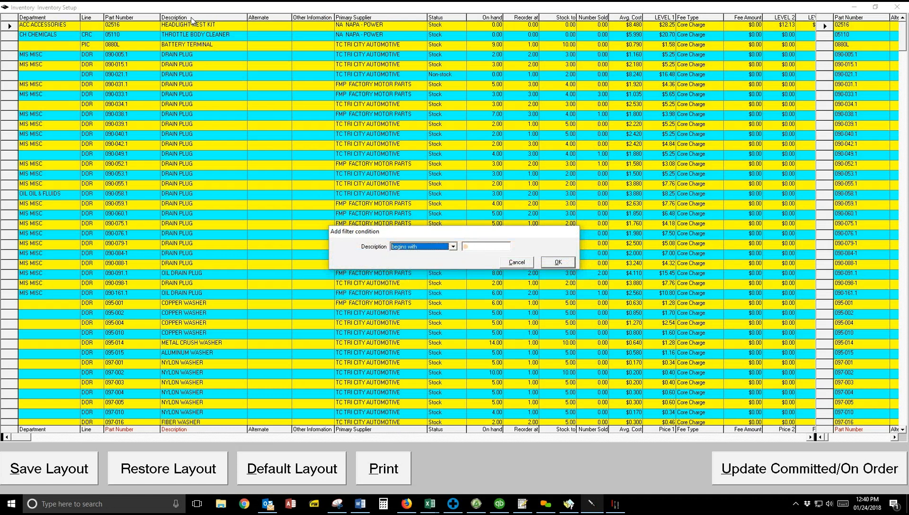
left_click(461, 245)
type("airr")
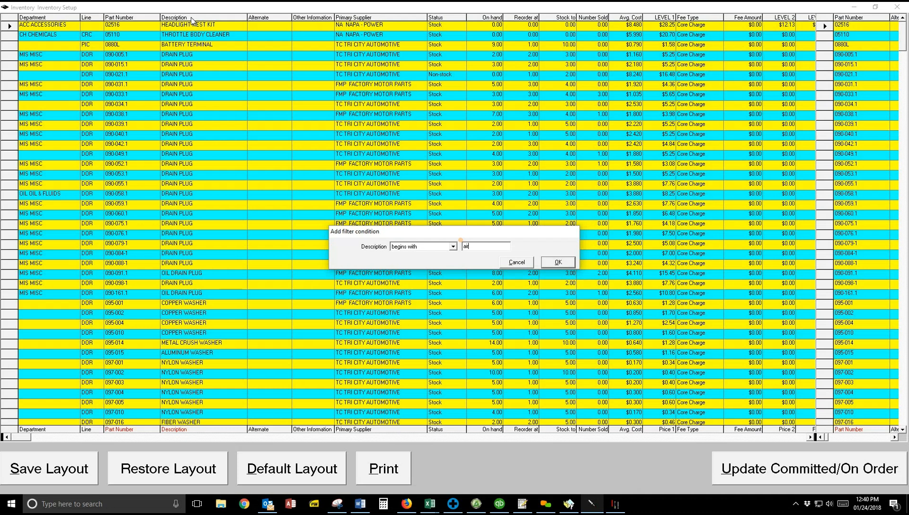
left_click(560, 263)
key("Return")
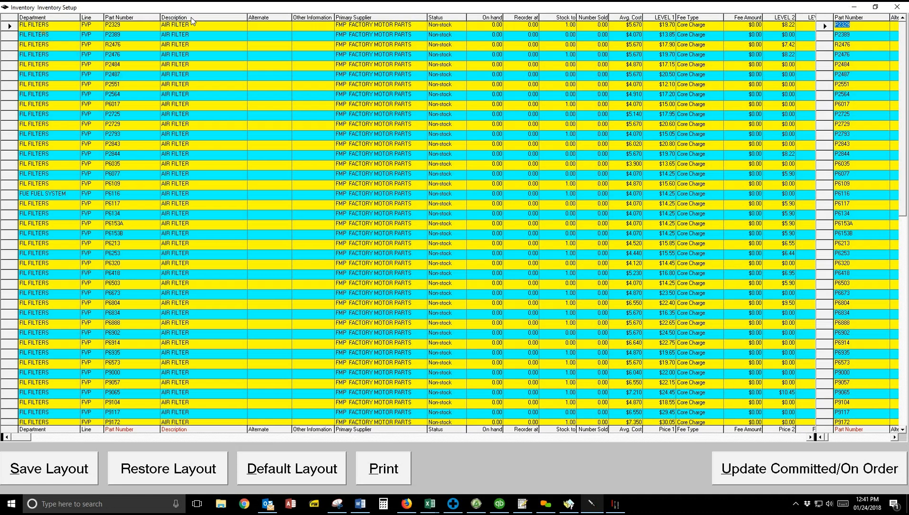
Delete part P2329 from the filtered inventory list
left_click(40, 25)
left_click(10, 26)
key("Delete")
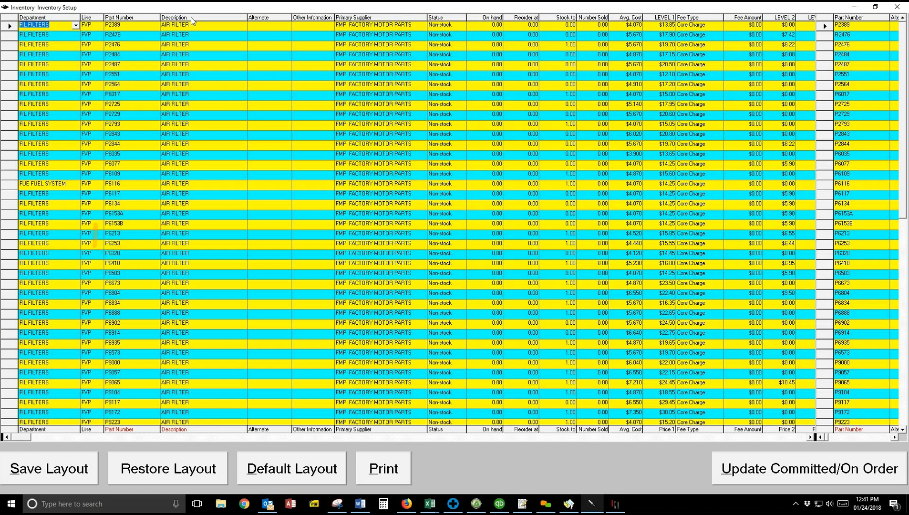
Change the Department of air filter P6116 to FIL FILTERS and save the row
left_click(47, 184)
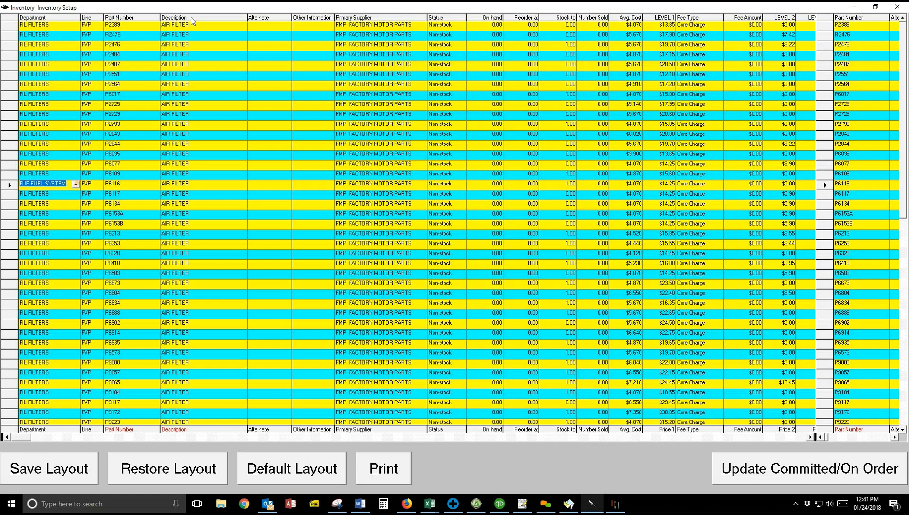
left_click(76, 184)
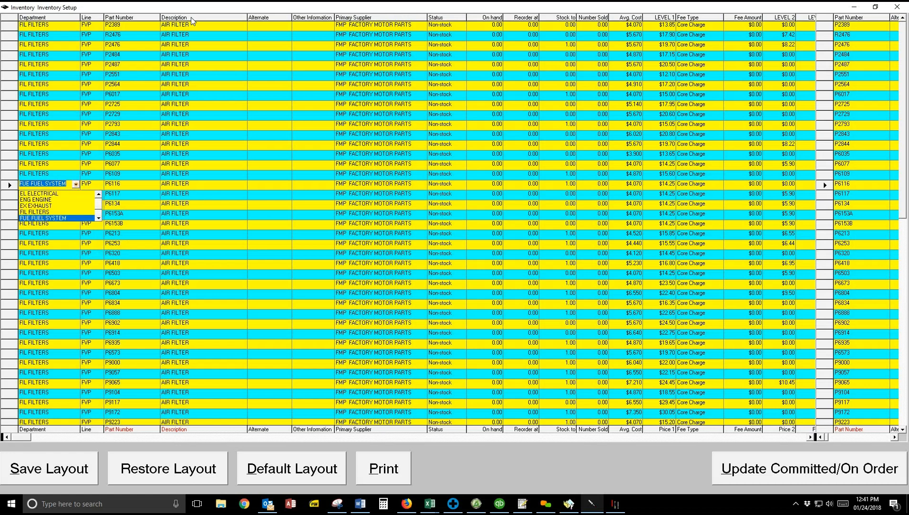
left_click(50, 212)
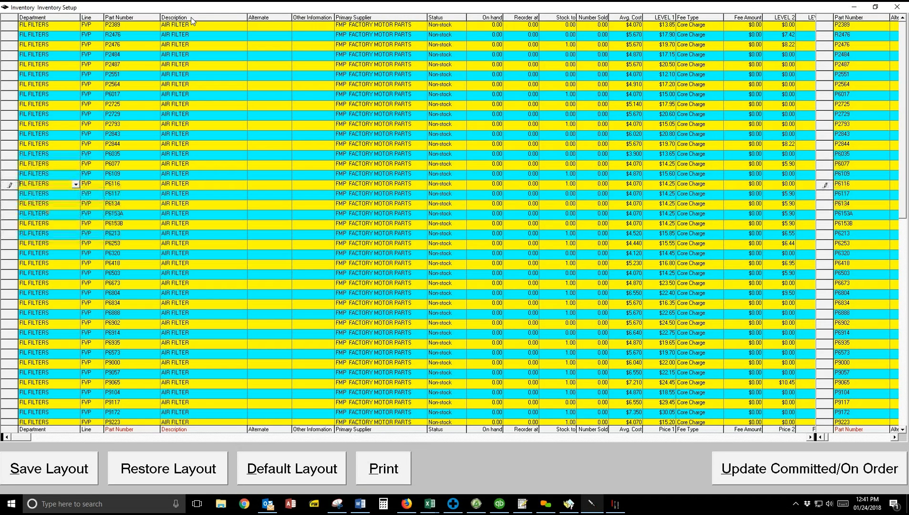
left_click(54, 193)
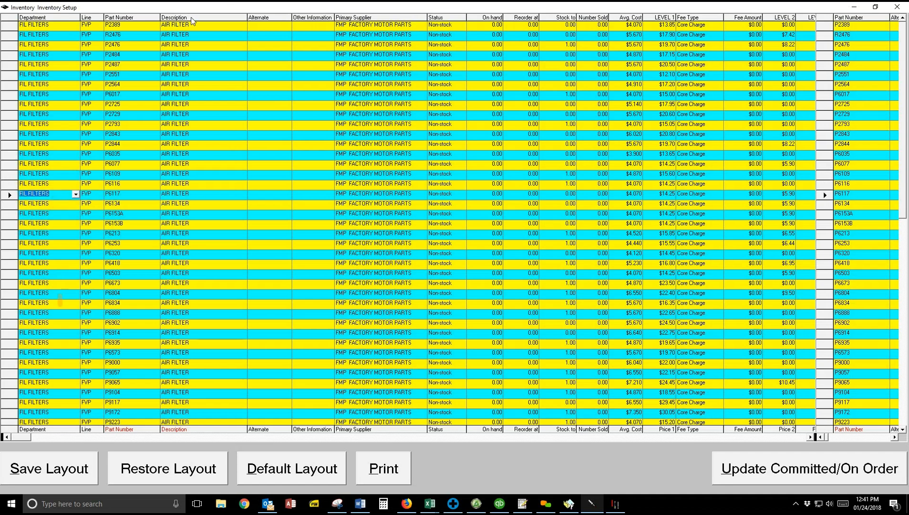
Look through the remaining air filter parts and reset the Description filter on the inventory list
scroll(60, 286, "down", 2)
scroll(410, 224, "down", 3)
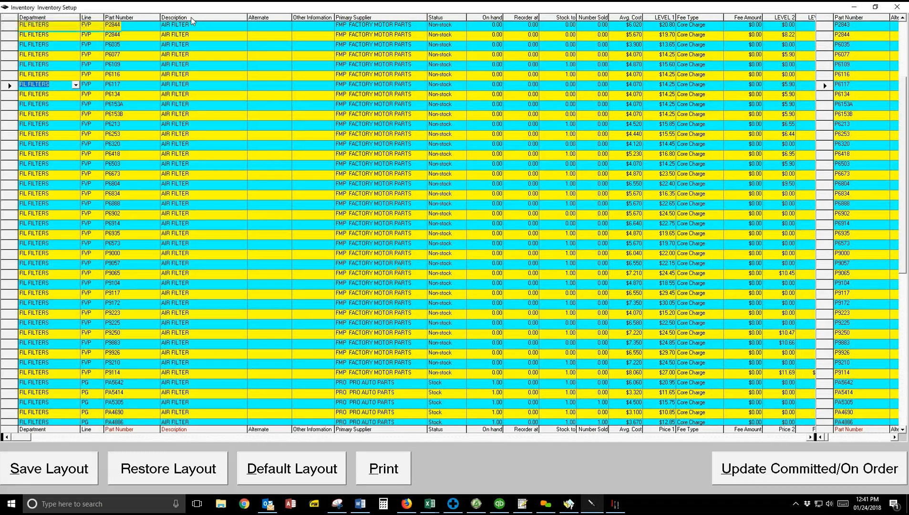
scroll(393, 255, "down", 3)
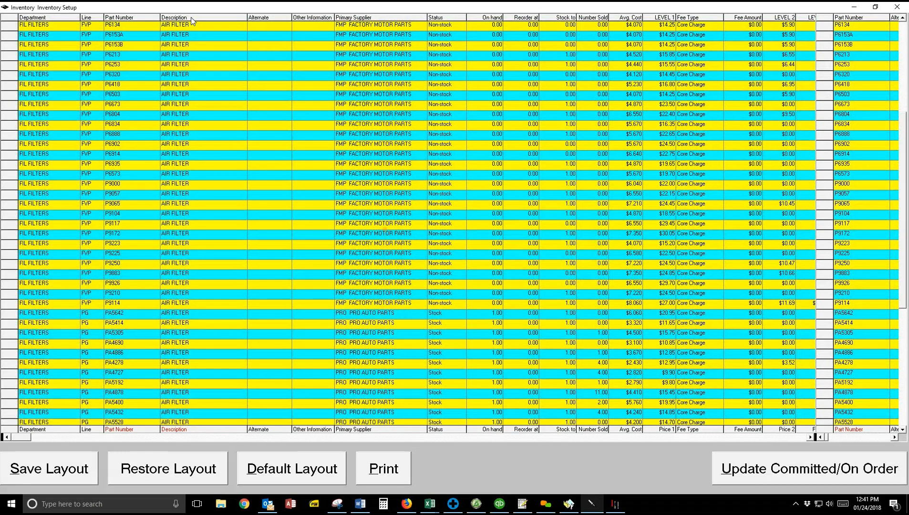
scroll(193, 20, "down", 2)
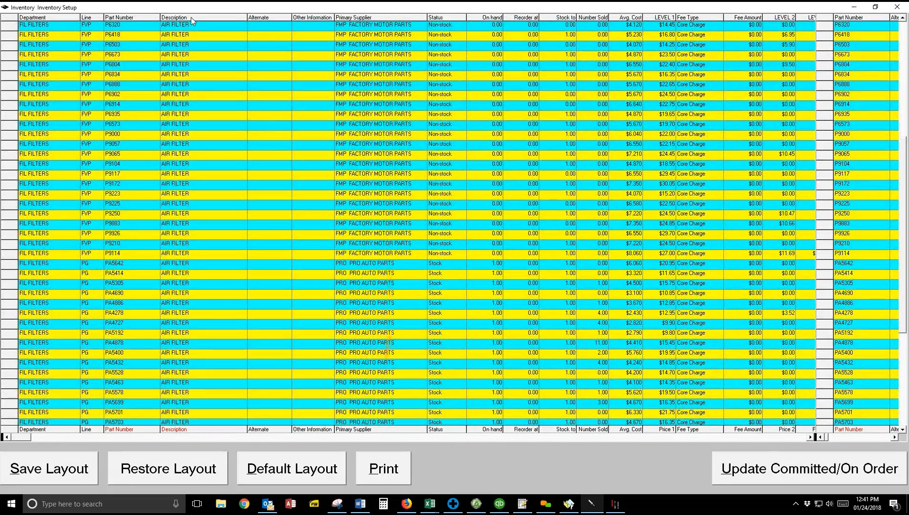
scroll(192, 21, "down", 2)
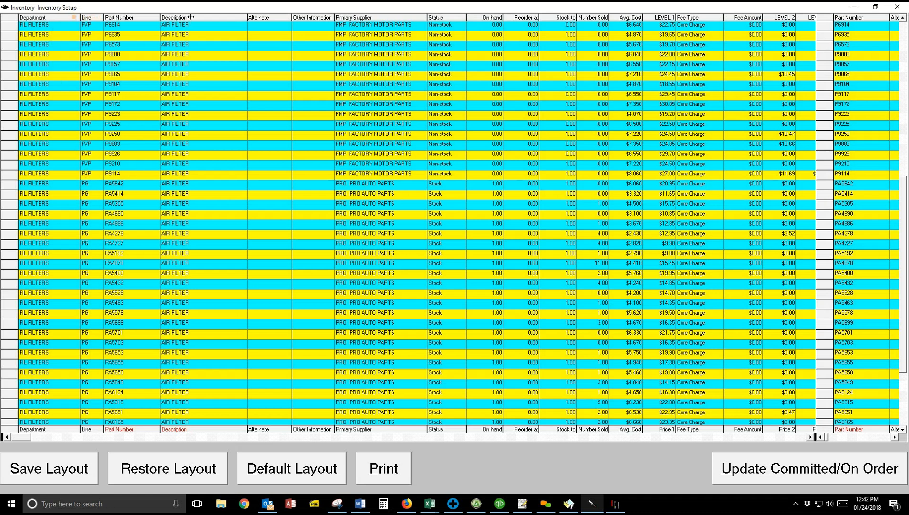
right_click(72, 17)
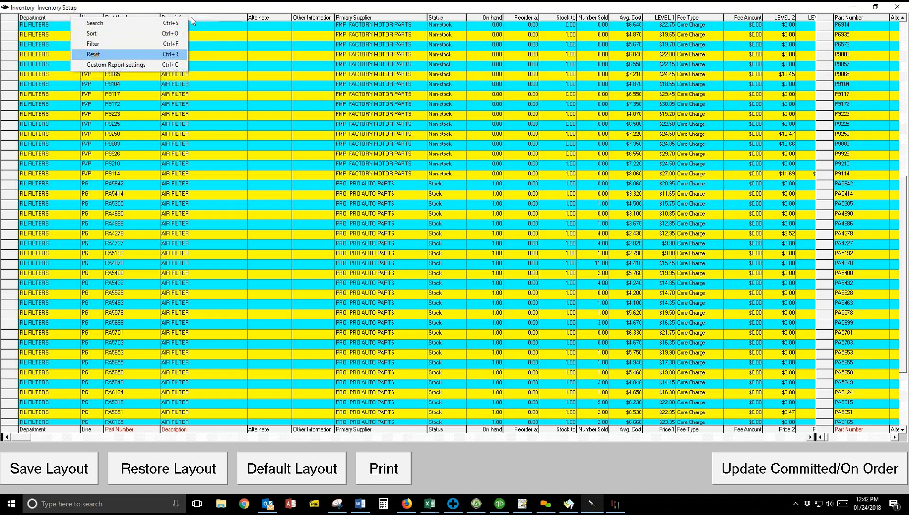
key("Return")
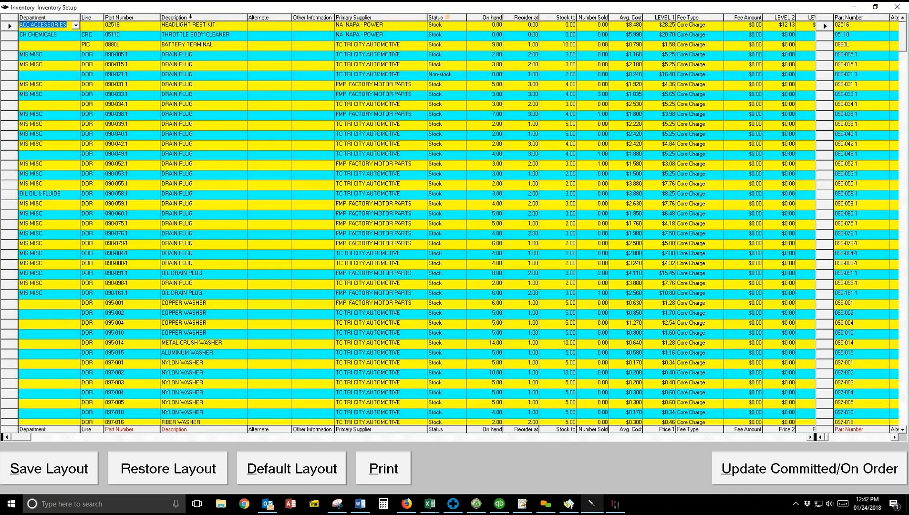
Try to filter the inventory list to parts whose Status is equal to "stock", and reset the list
left_click(447, 17)
right_click(454, 18)
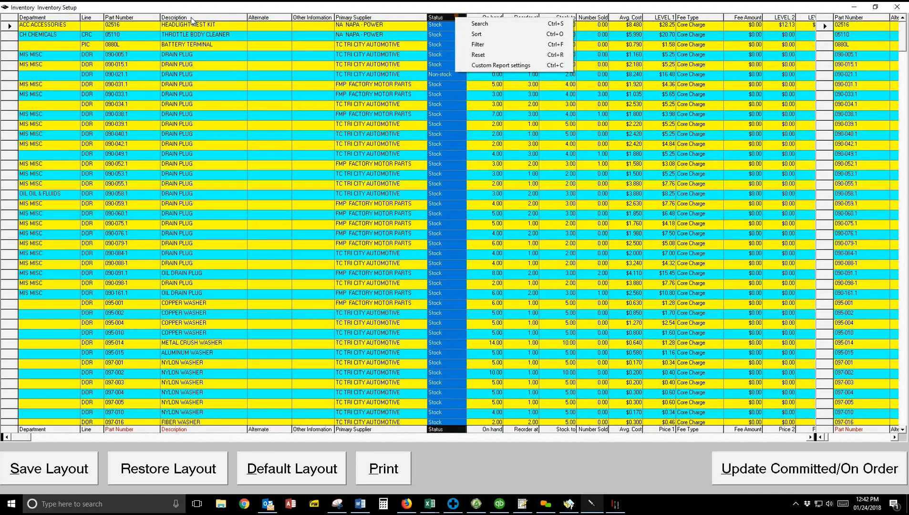
key("Down")
key("Down")
key("Down")
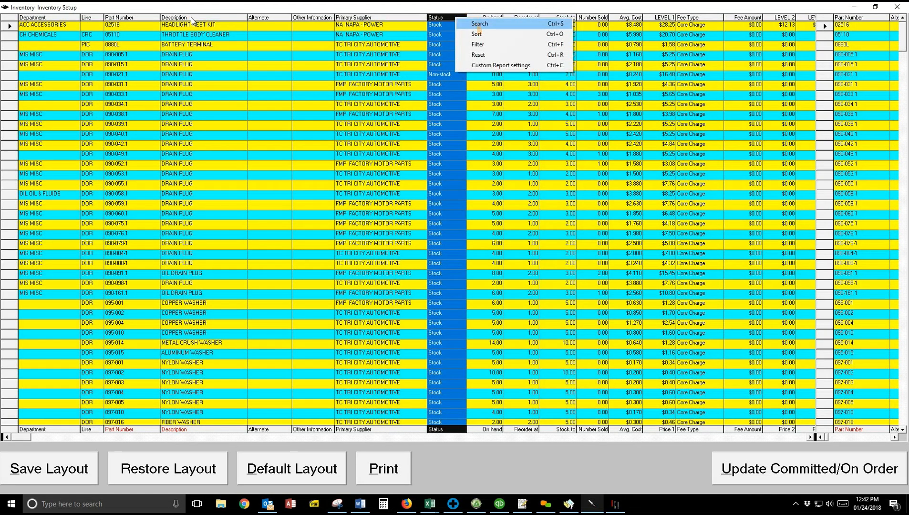
key("Return")
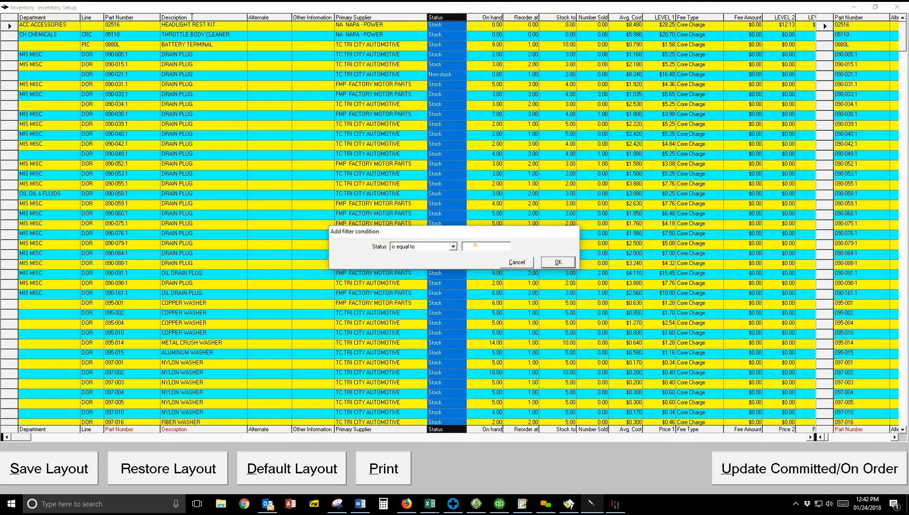
type("stock")
key("Return")
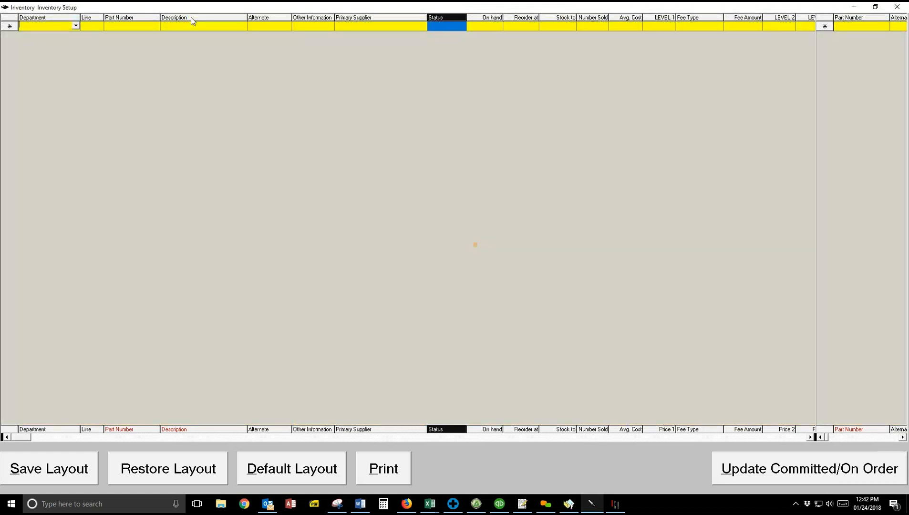
right_click(462, 17)
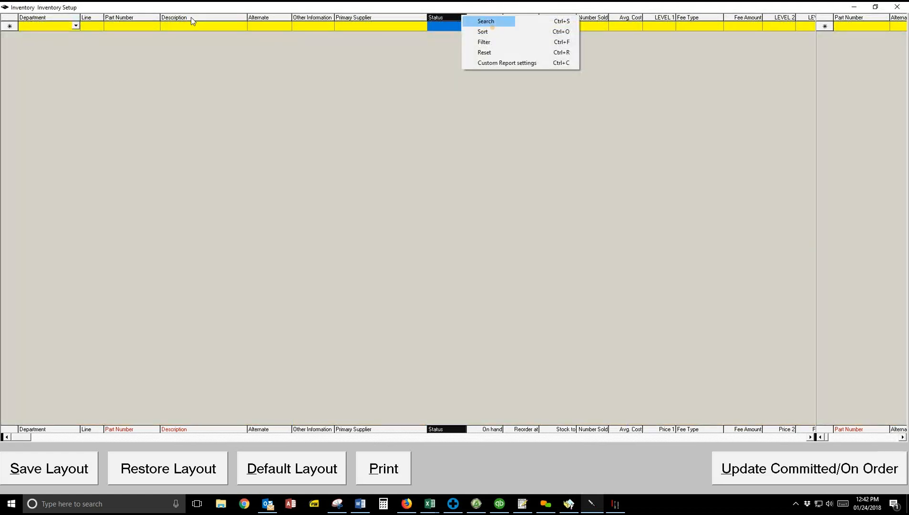
left_click(487, 53)
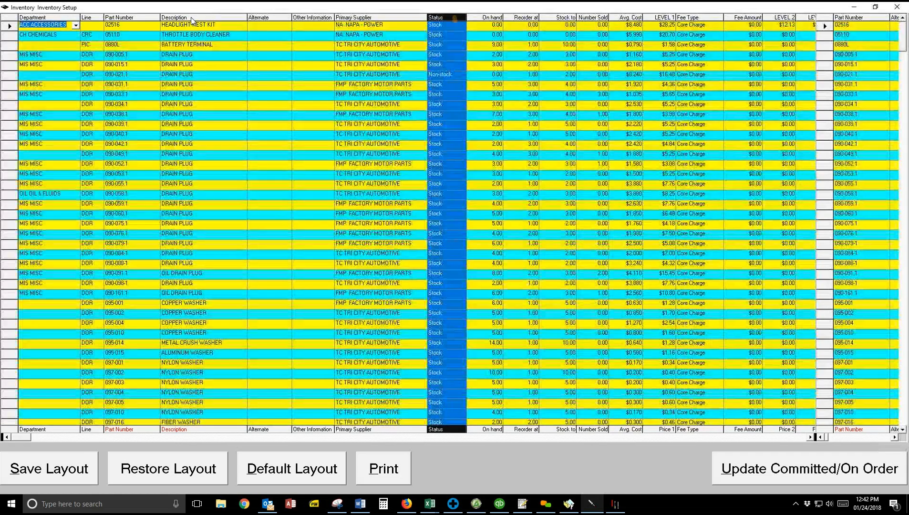
Try to filter the inventory list to parts whose Status begins with "stock", and reset the list
right_click(456, 17)
left_click(477, 44)
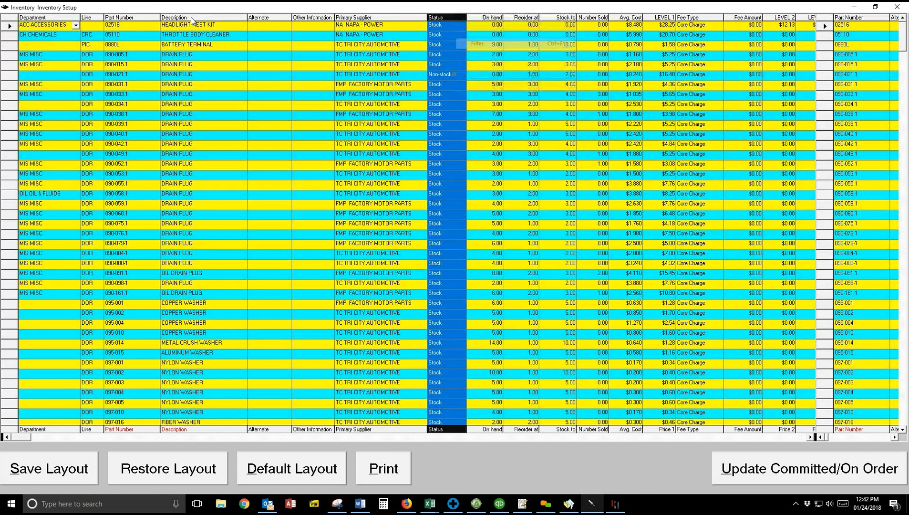
left_click(453, 246)
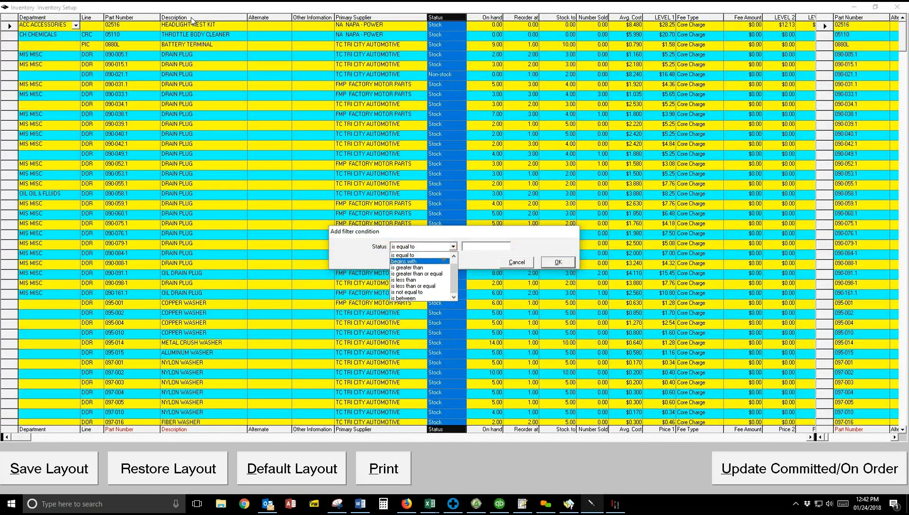
left_click(444, 260)
left_click(470, 245)
type("stock")
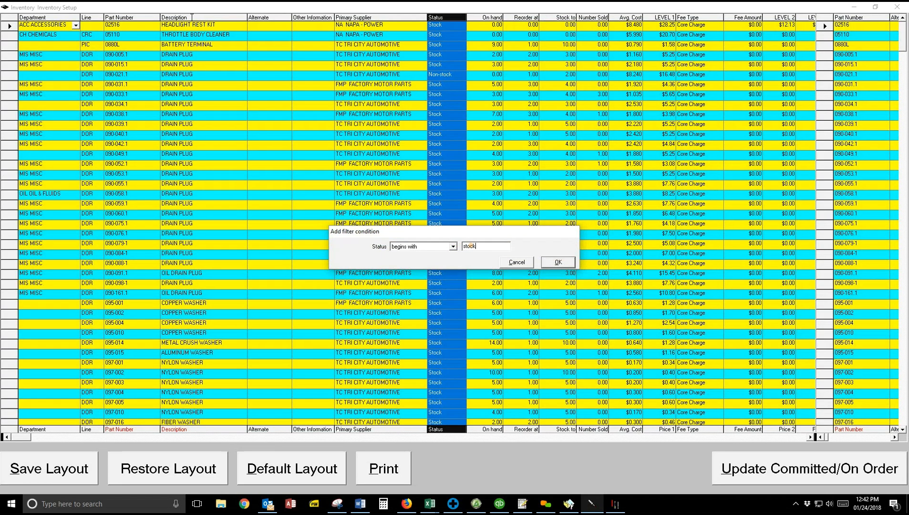
key("Return")
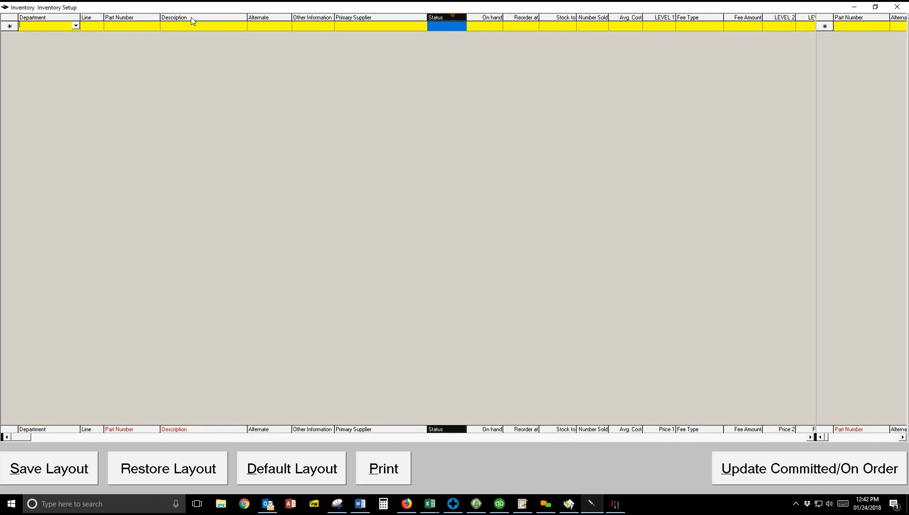
right_click(452, 15)
left_click(475, 52)
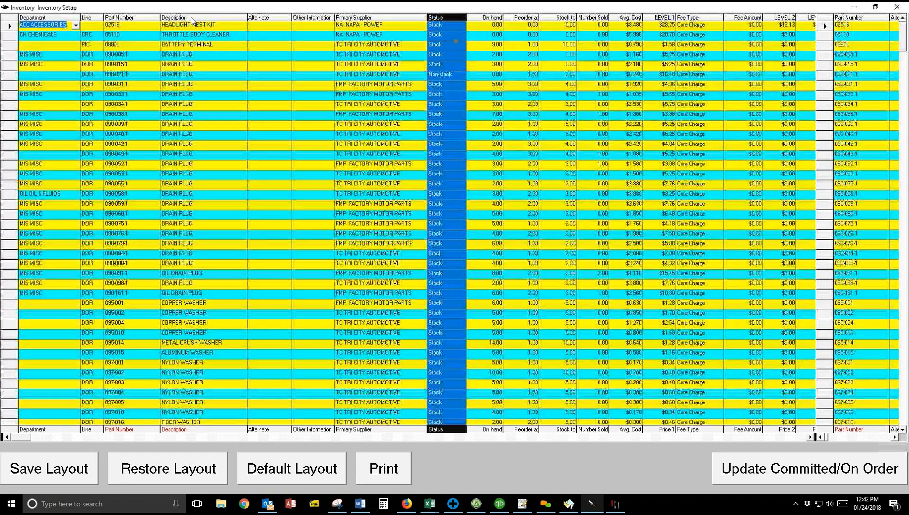
Sort the inventory list by Status in ascending and descending order, and reset the sort
right_click(446, 16)
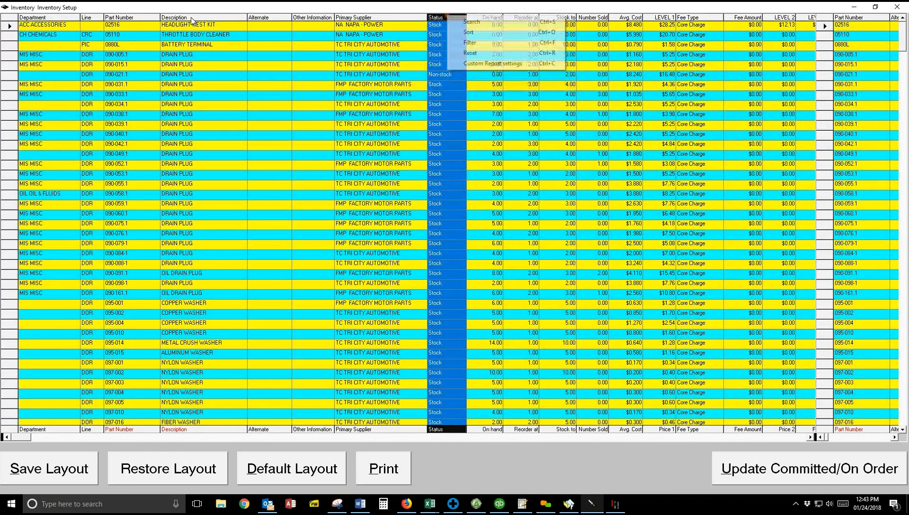
left_click(465, 33)
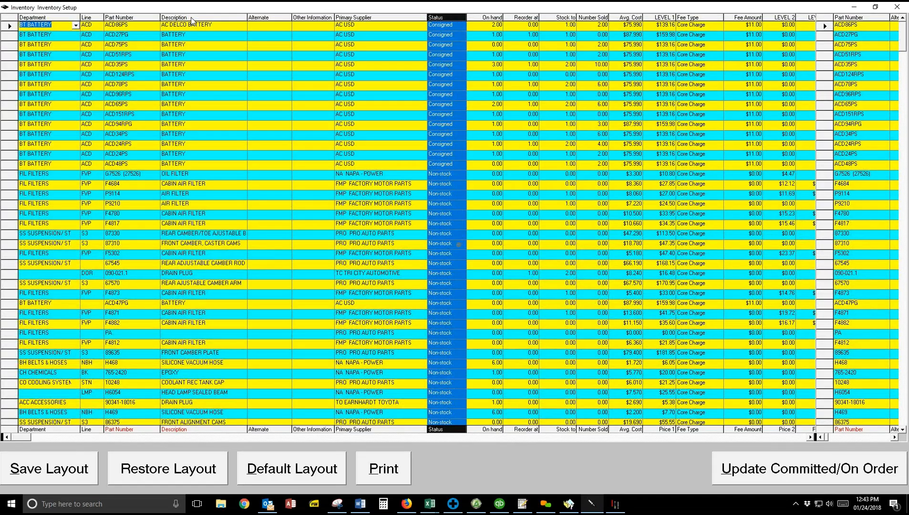
scroll(191, 20, "down", 3)
right_click(454, 16)
left_click(476, 31)
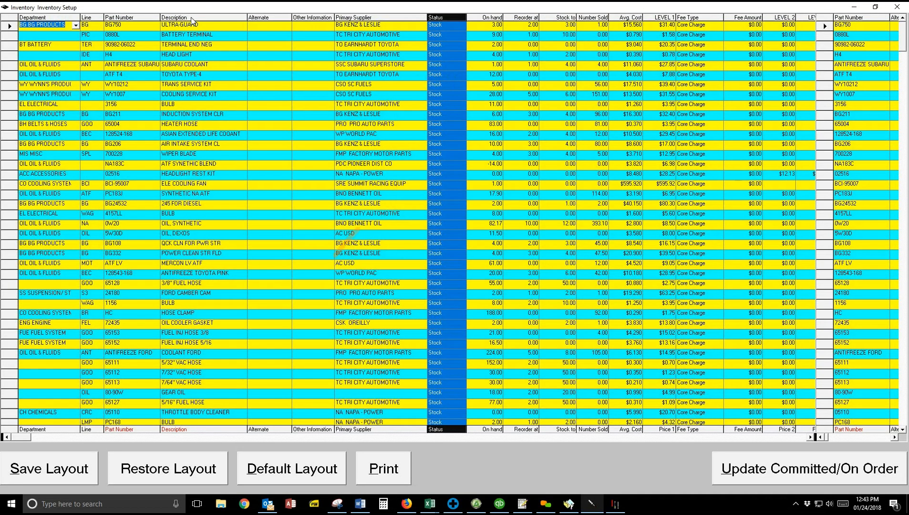
right_click(450, 16)
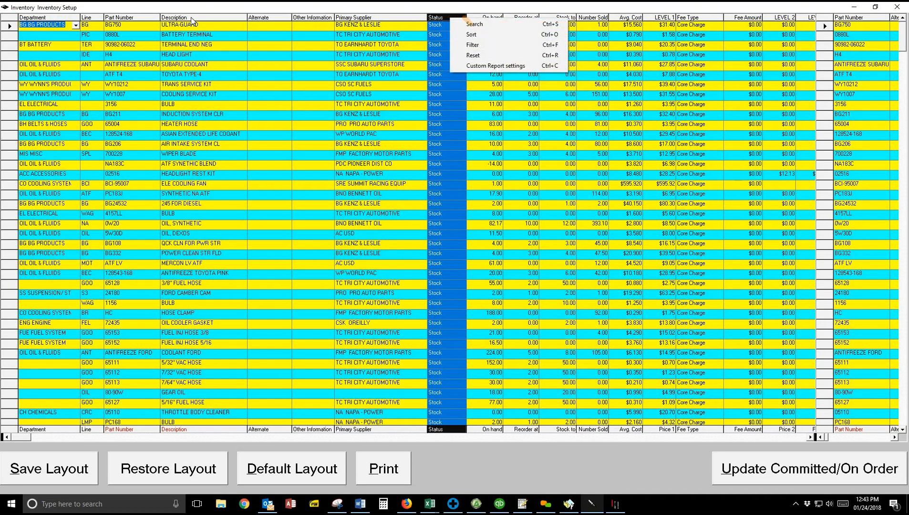
left_click(471, 54)
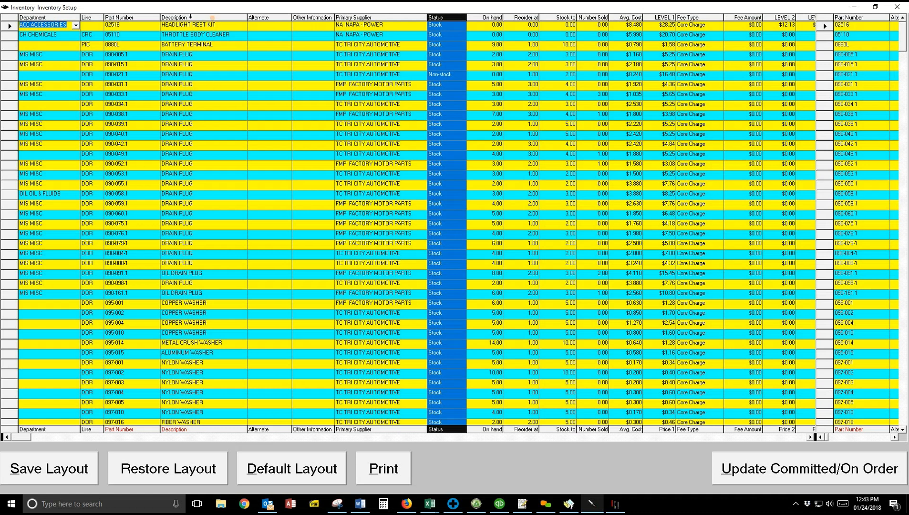
Filter the inventory list to parts whose Description begins with "air f"
right_click(191, 17)
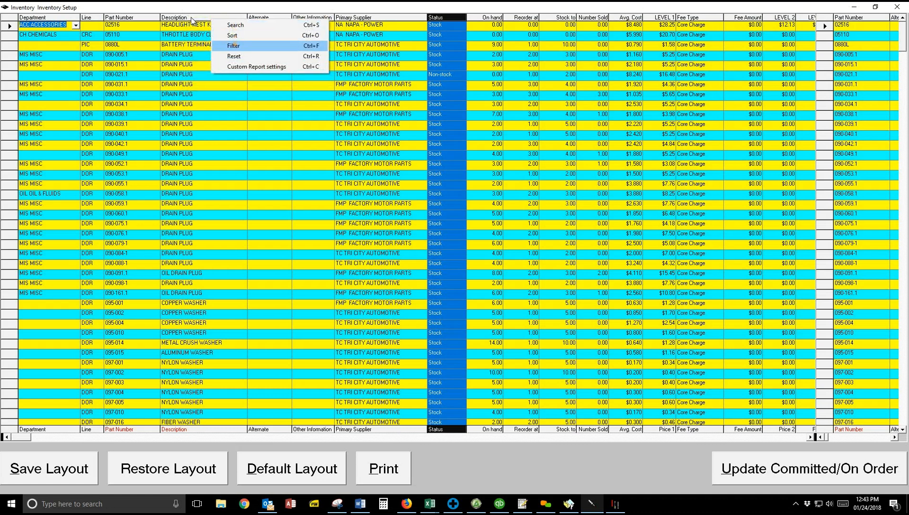
left_click(234, 45)
left_click(451, 246)
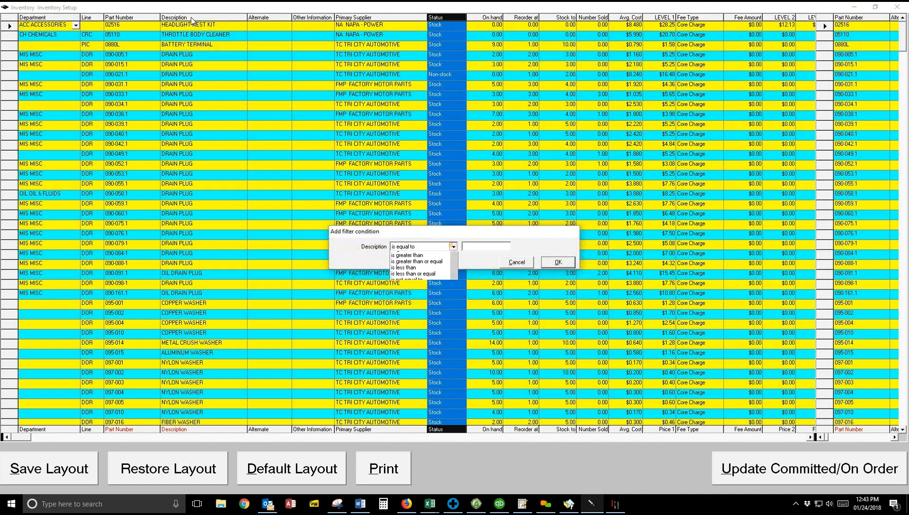
left_click(414, 260)
left_click(473, 247)
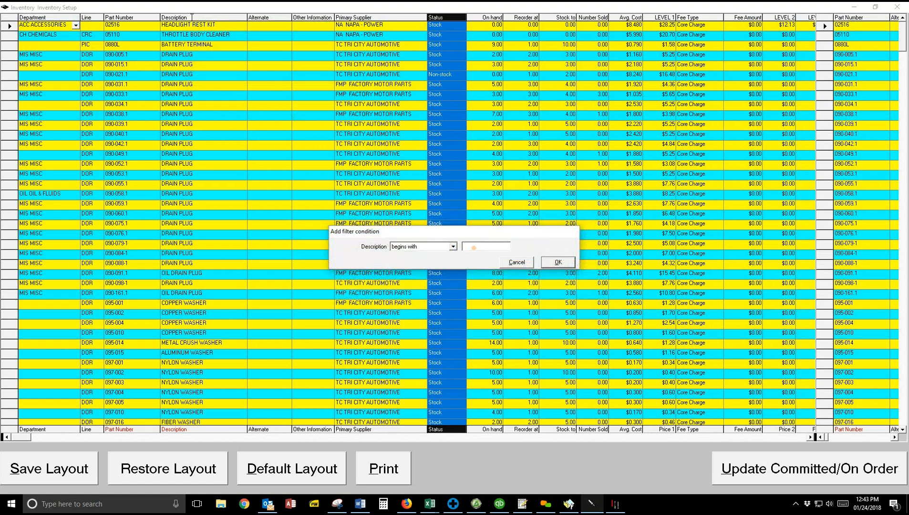
type("air f")
key("Return")
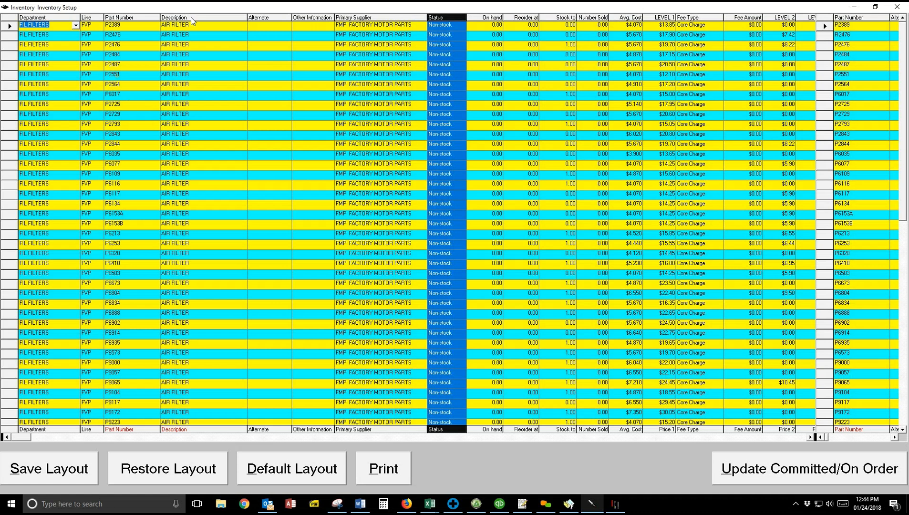
Change the Department of air filters P2389, R2476 and P2476 to AF AIR FILTER
key("alt+Down")
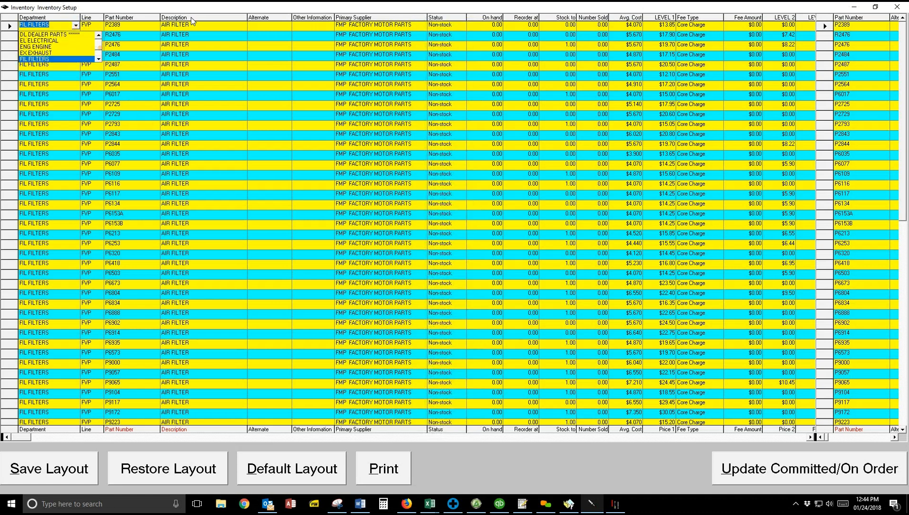
left_click_drag(98, 47, 98, 36)
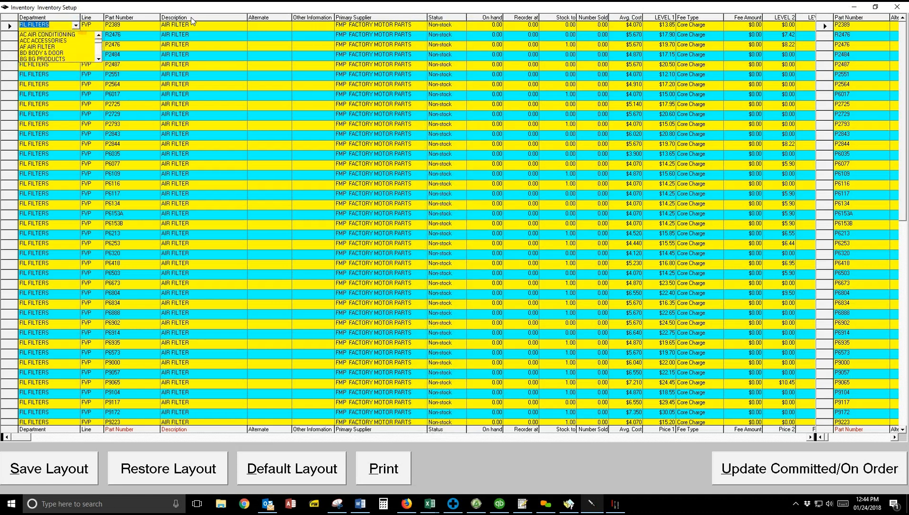
left_click(48, 47)
left_click(63, 38)
left_click(75, 35)
left_click_drag(98, 59, 98, 47)
left_click(38, 56)
left_click(62, 44)
left_click(75, 46)
left_click_drag(98, 69, 98, 56)
left_click(37, 66)
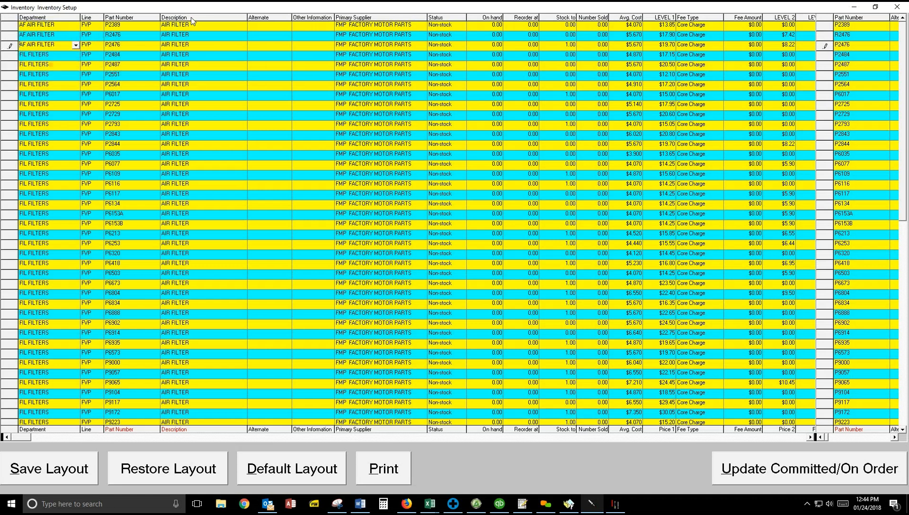
Change the Department of air filters P2484 and P2487 to AF AIR FILTER
left_click(56, 54)
key("alt+Down")
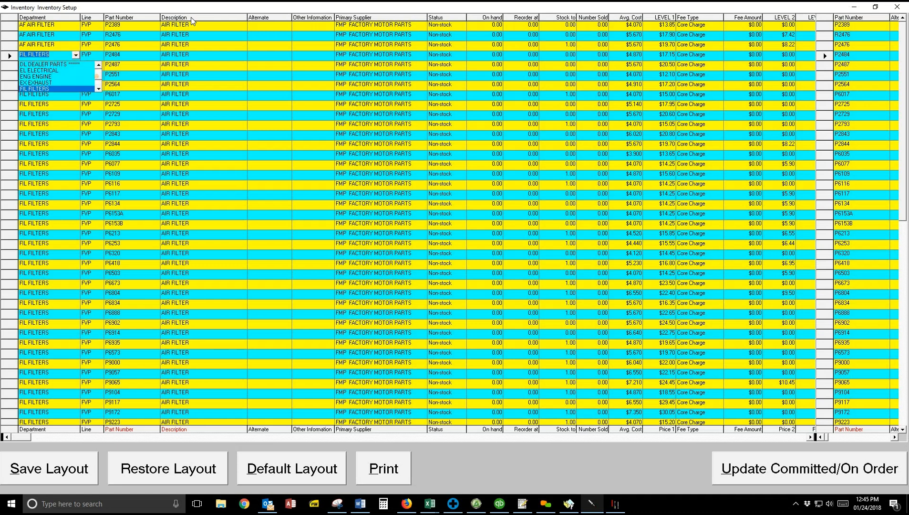
left_click_drag(98, 77, 99, 68)
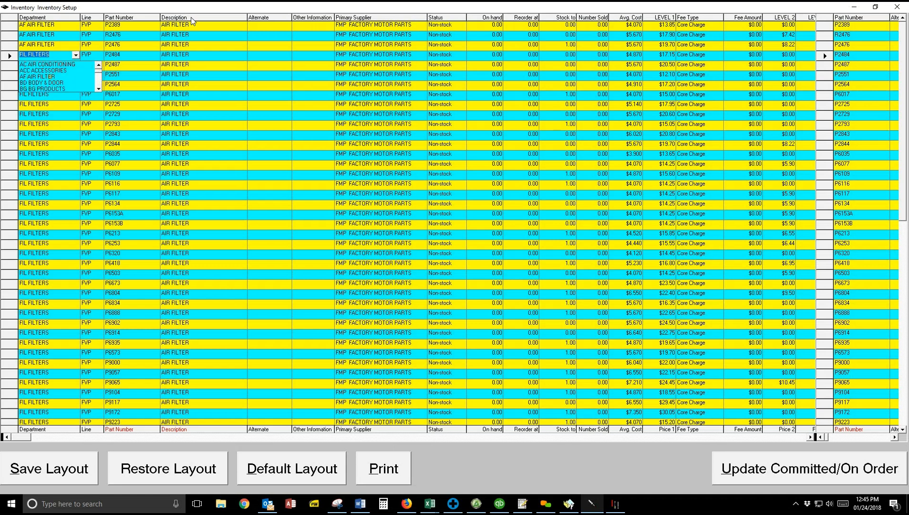
key("Return")
key("Down")
key("alt+Down")
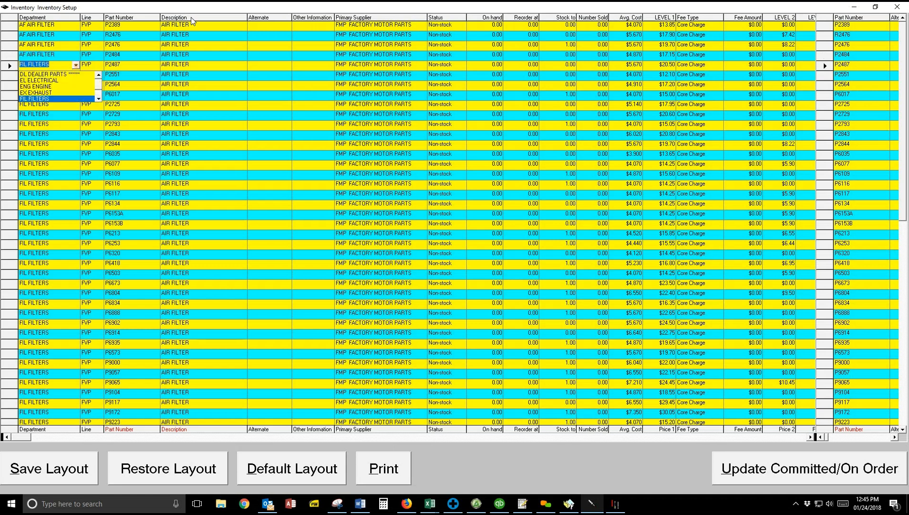
left_click_drag(98, 87, 98, 79)
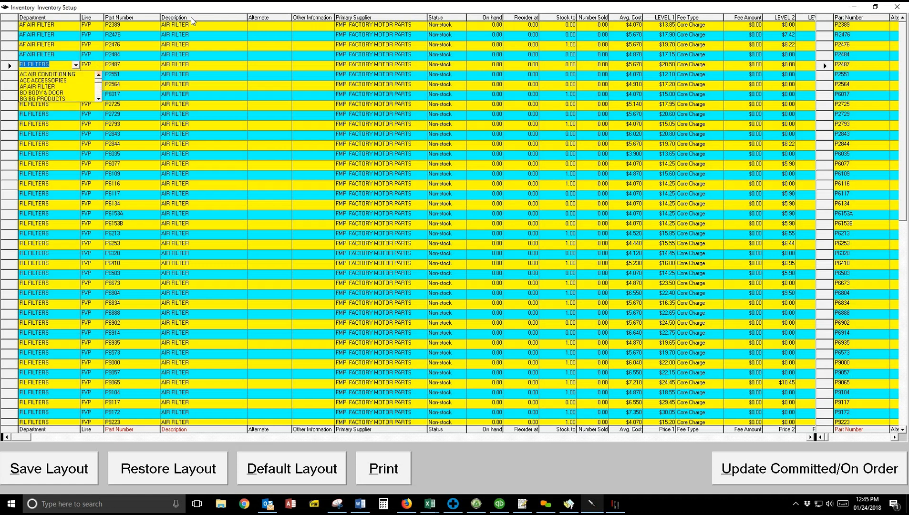
left_click(37, 86)
left_click(48, 35)
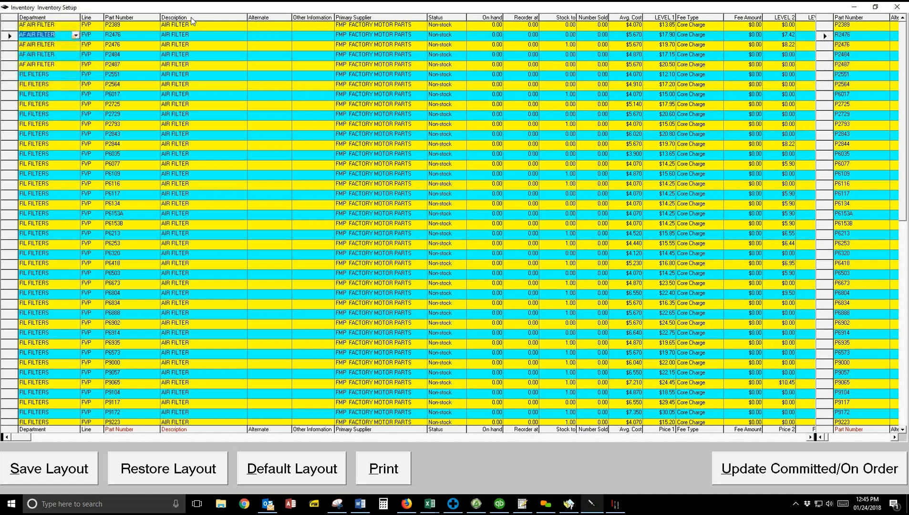
left_click(199, 66)
left_click(199, 66)
left_click(114, 65)
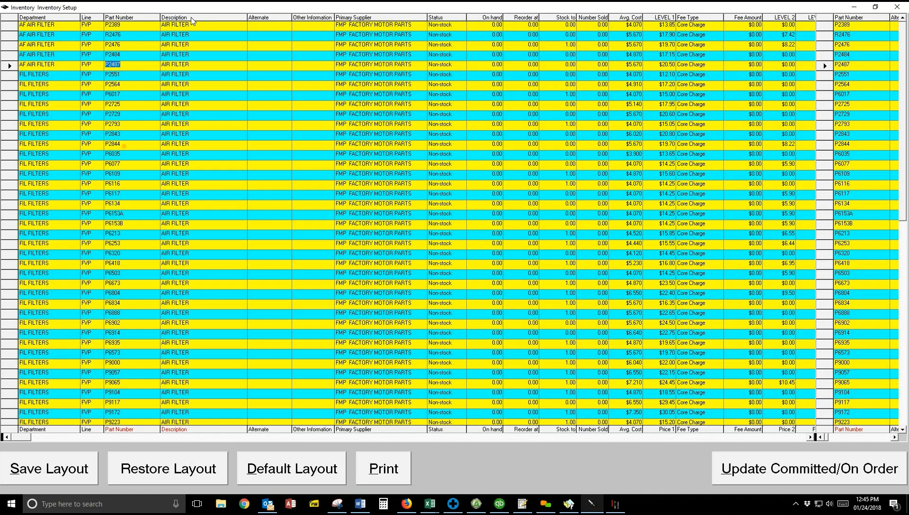
left_click(201, 74)
right_click(223, 17)
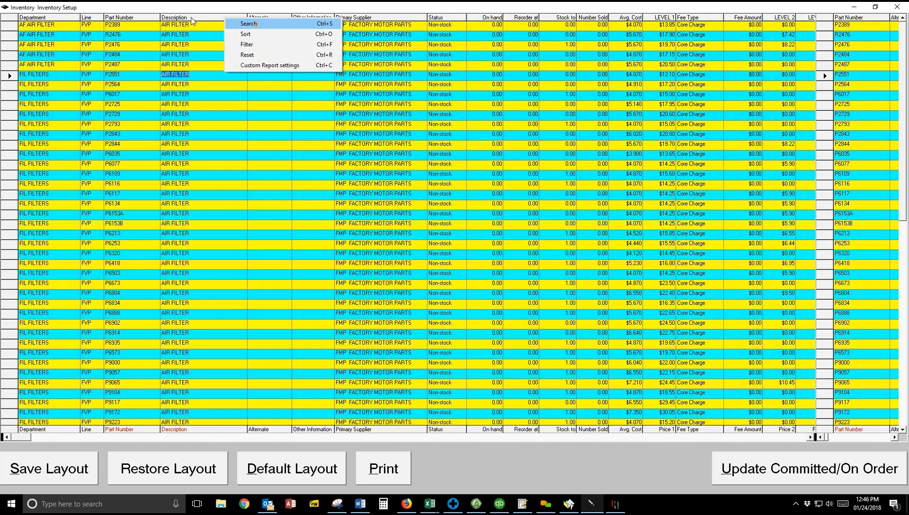
left_click(257, 24)
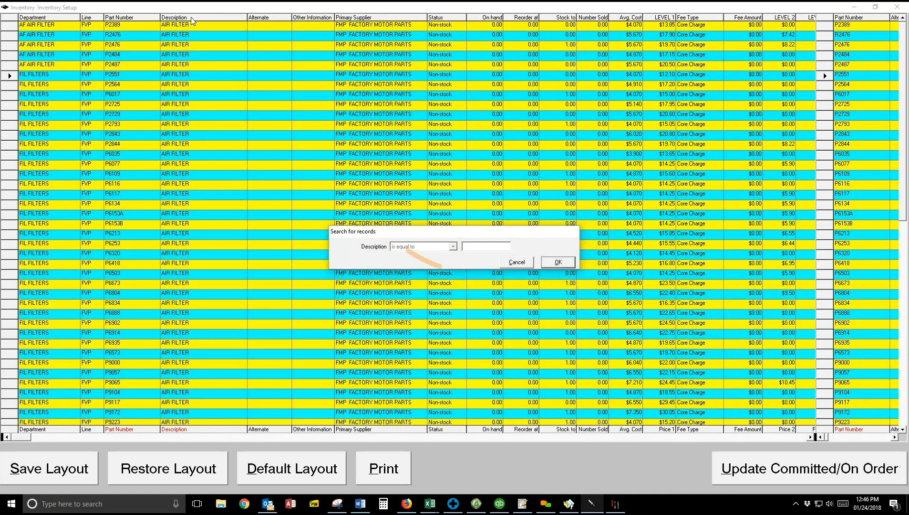
key("Escape")
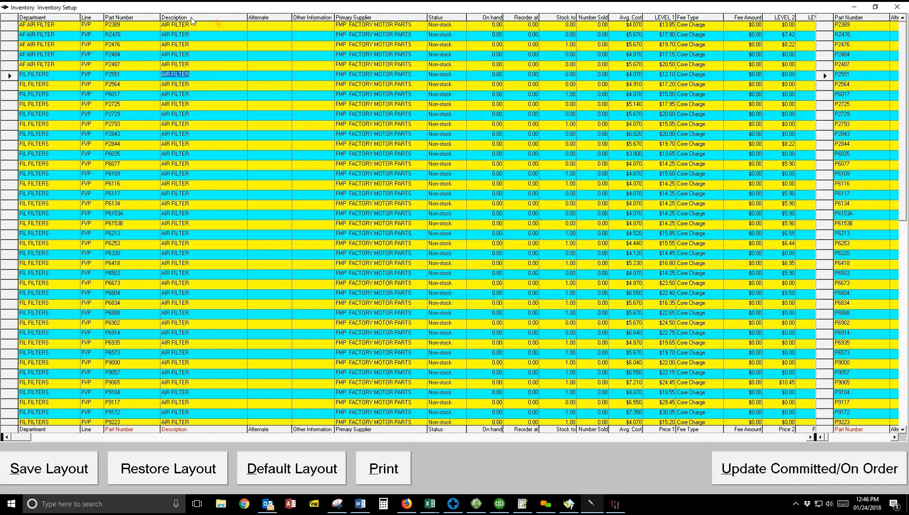
Reset the air filter Description filter to bring back the full inventory list
right_click(191, 17)
key("Down")
key("Down")
key("Down")
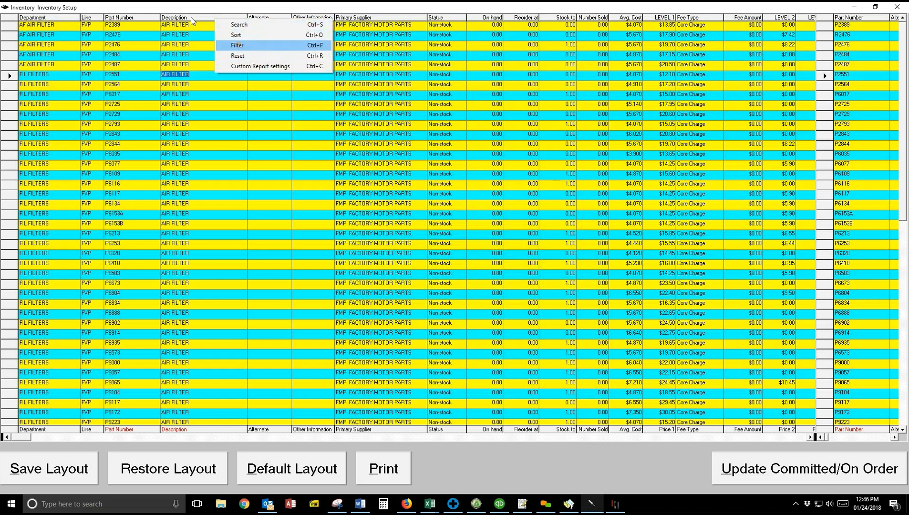
key("Up")
key("Down")
key("Down")
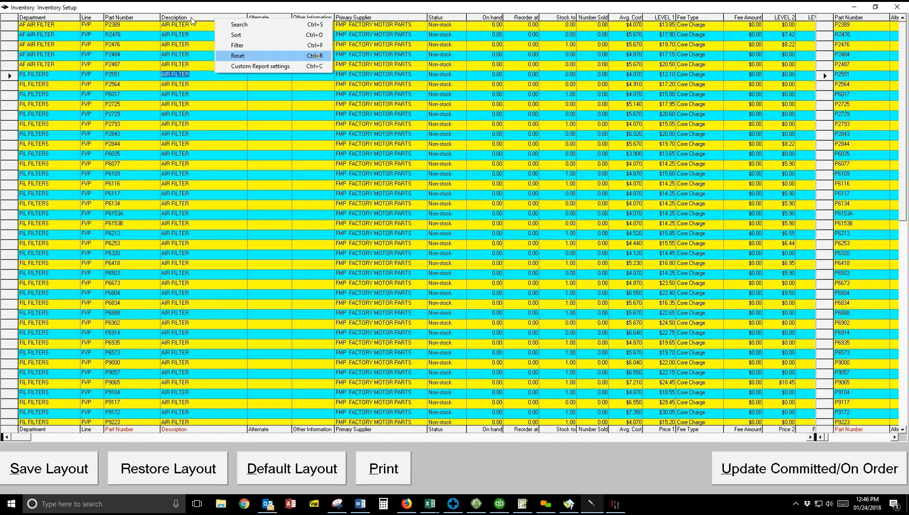
key("Return")
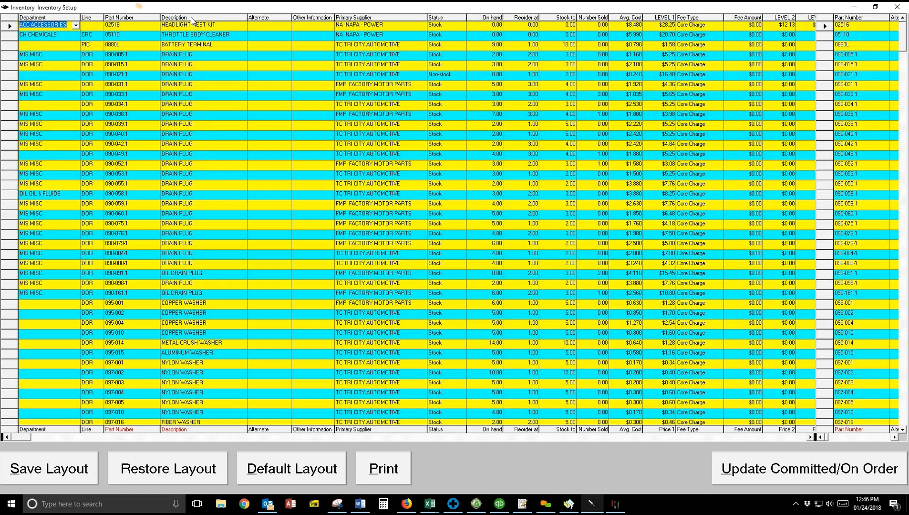
Sort the inventory list by Department so parts without a department come first
right_click(191, 18)
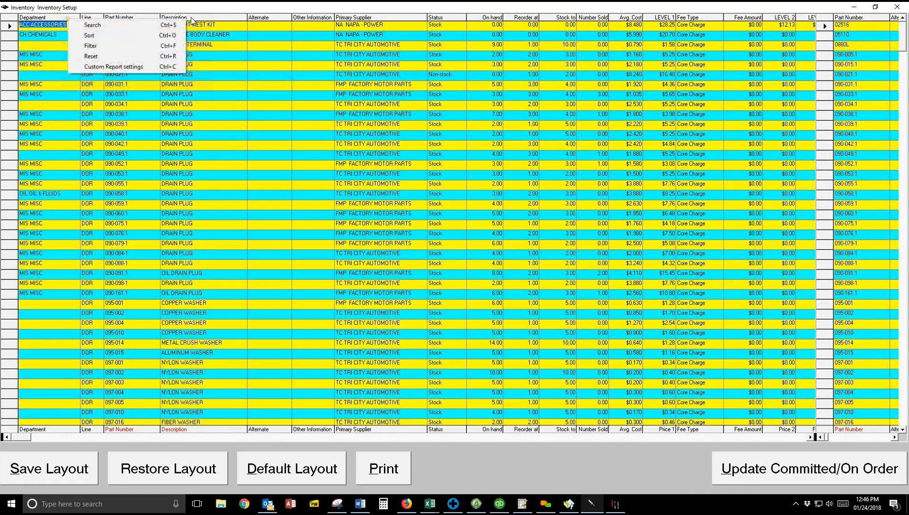
key("Down")
key("Down")
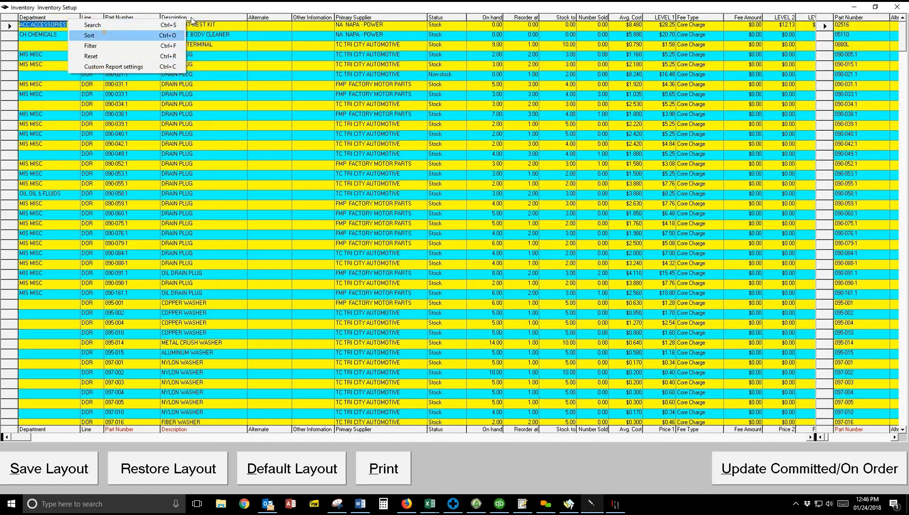
key("Return")
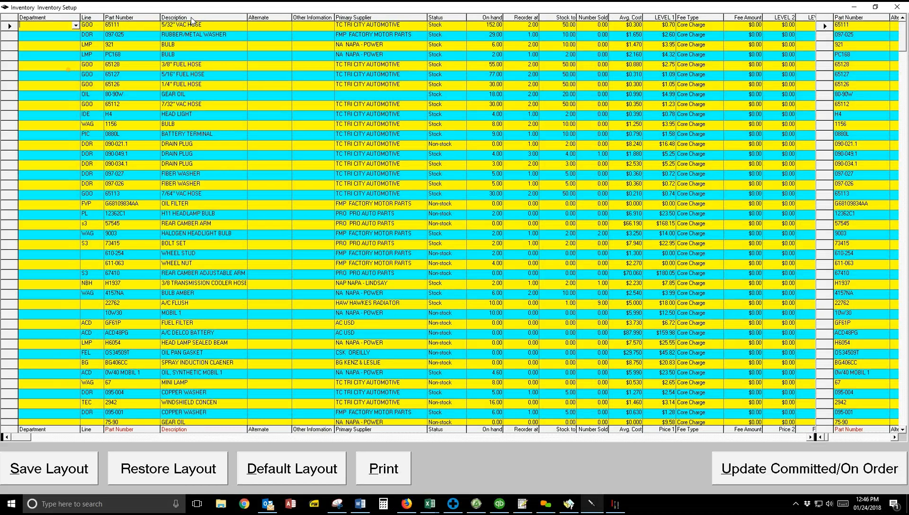
Assign the bulb with part number 921 to the EL ELECTRICAL department
key("Down")
key("Down")
key("alt+Down")
scroll(192, 21, "down", 7)
scroll(192, 22, "down", 5)
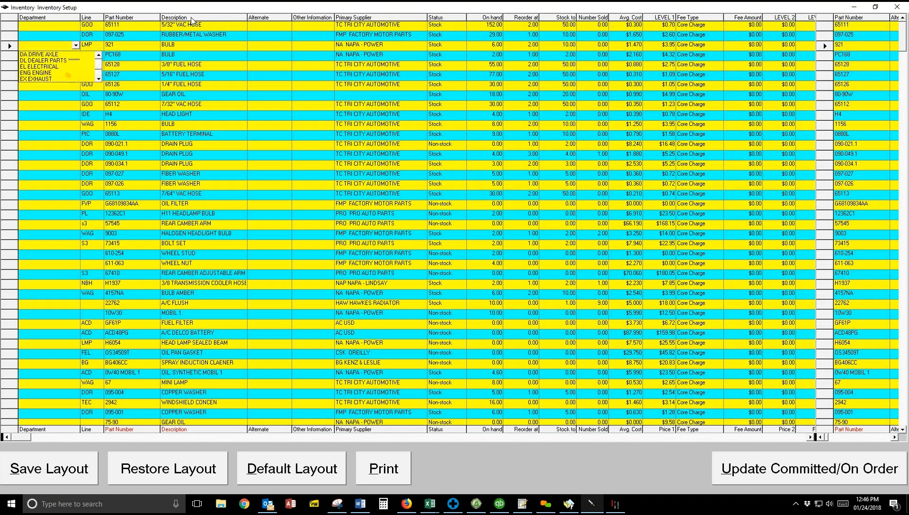
scroll(192, 21, "down", 6)
scroll(192, 22, "down", 1)
scroll(192, 21, "up", 3)
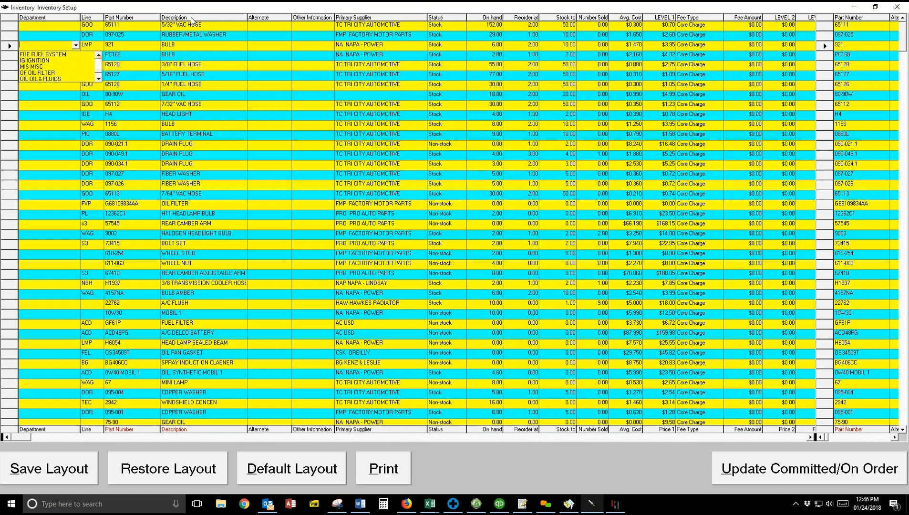
scroll(192, 21, "up", 4)
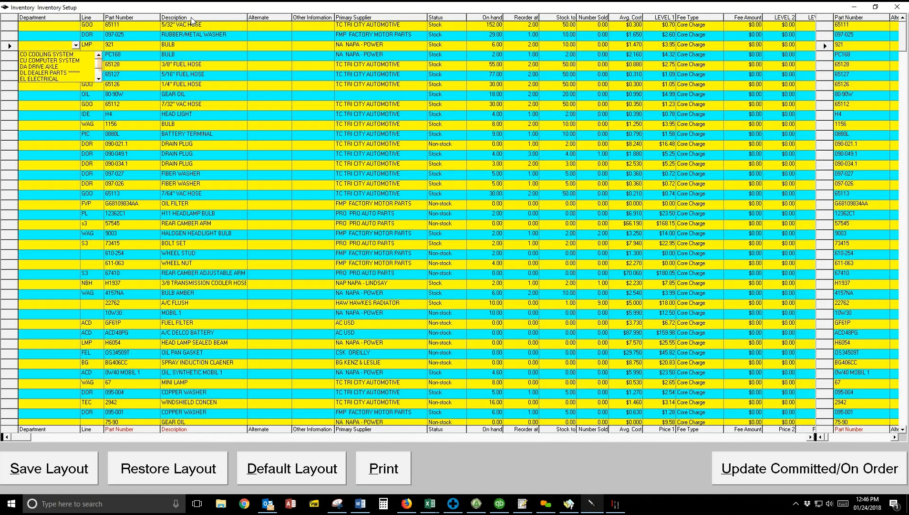
left_click(73, 80)
Assign the bulb with part number PC168 to the EL ELECTRICAL department
left_click(75, 55)
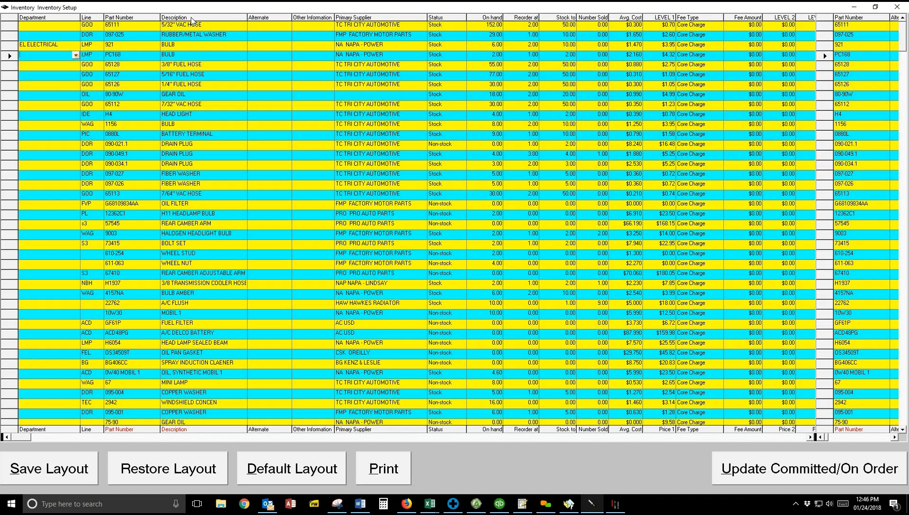
left_click(75, 56)
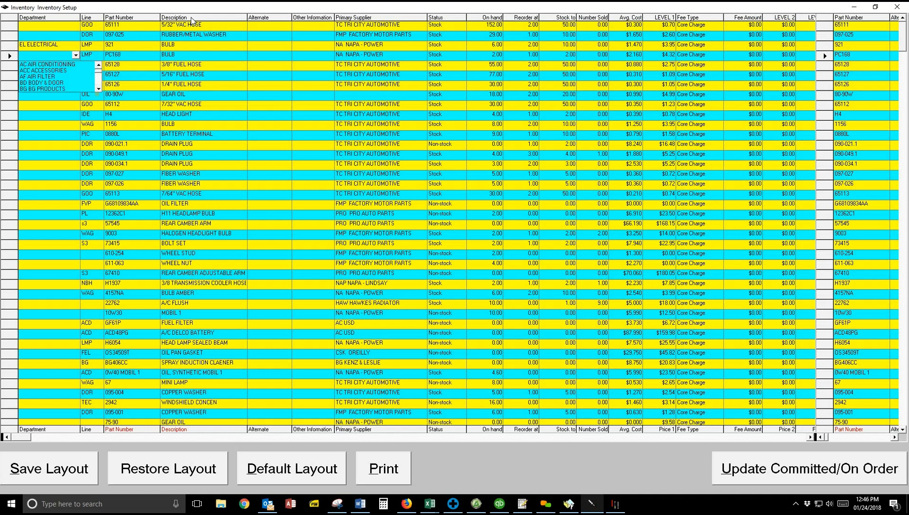
left_click(99, 88)
left_click(99, 88)
left_click(99, 89)
left_click(99, 89)
left_click(99, 89)
left_click(98, 88)
left_click(99, 89)
left_click(99, 89)
left_click(99, 89)
left_click(98, 88)
left_click(99, 88)
left_click(60, 83)
left_click(198, 95)
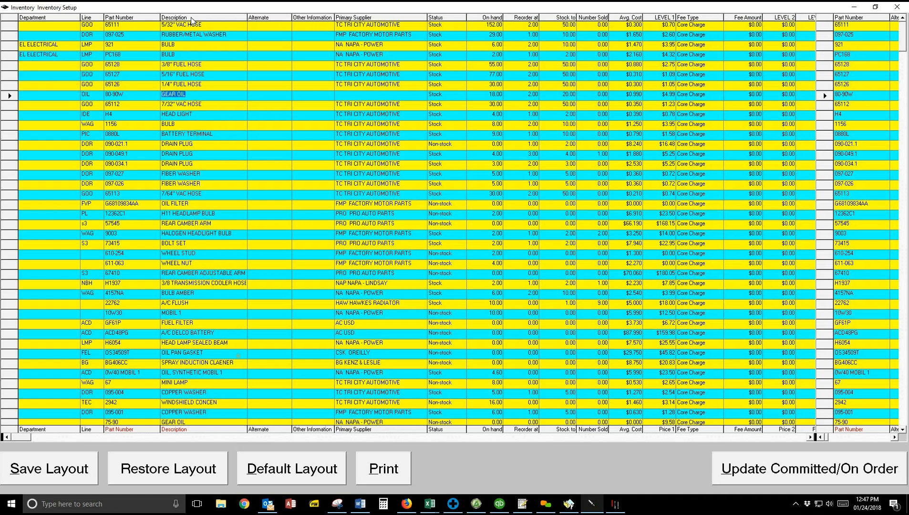
Edit the misspelled Description of part BG406CC to read SPRAY INDUCTION CLEA
left_click(241, 364)
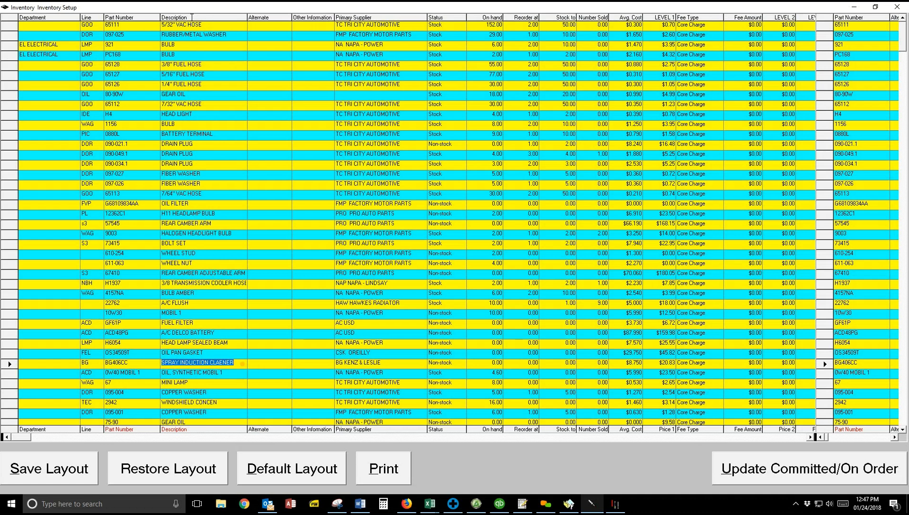
left_click(239, 364)
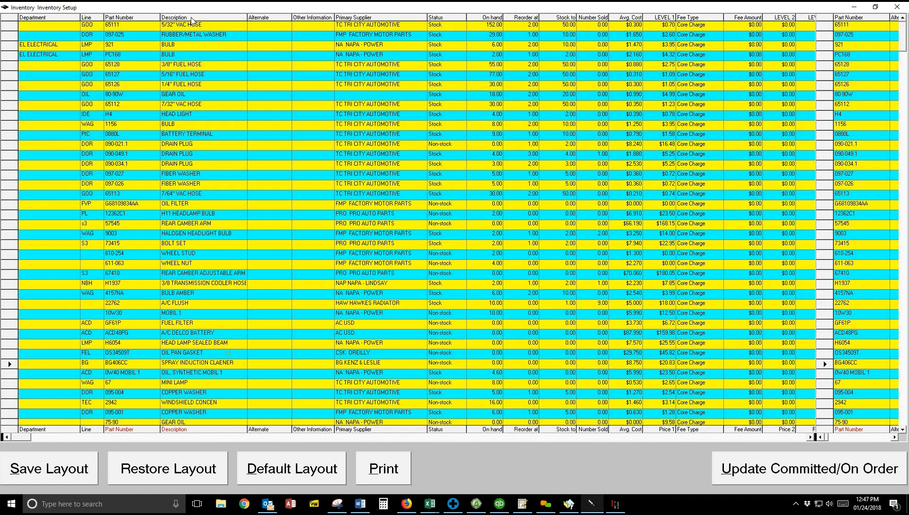
key("Delete")
key("Delete")
key("Delete")
key("Delete")
key("Delete")
type("EA")
key("F2")
key("F2")
key("F2")
key("F2")
key("Up")
key("Up")
key("Up")
key("Up")
key("Up")
key("F2")
Sort the inventory list by Primary Supplier and select the empty supplier field of gear oil 80-90W
left_click_drag(292, 17, 295, 17)
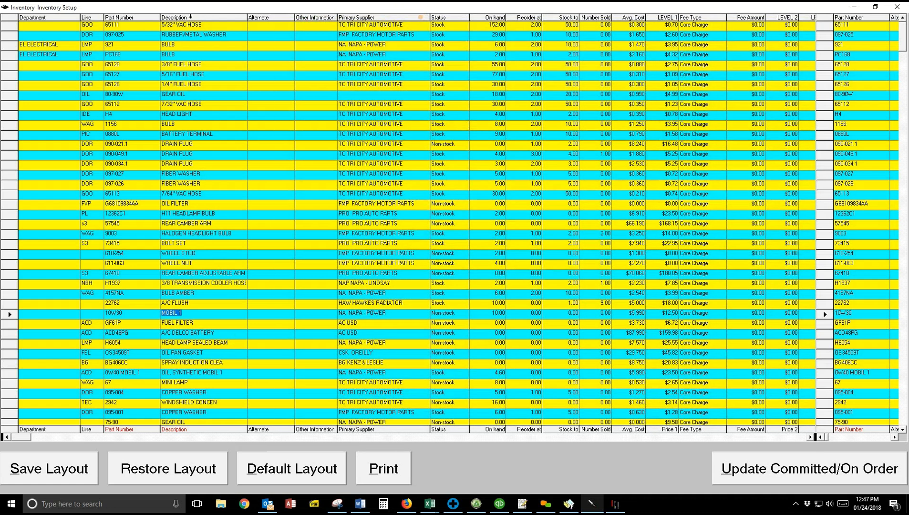
right_click(420, 17)
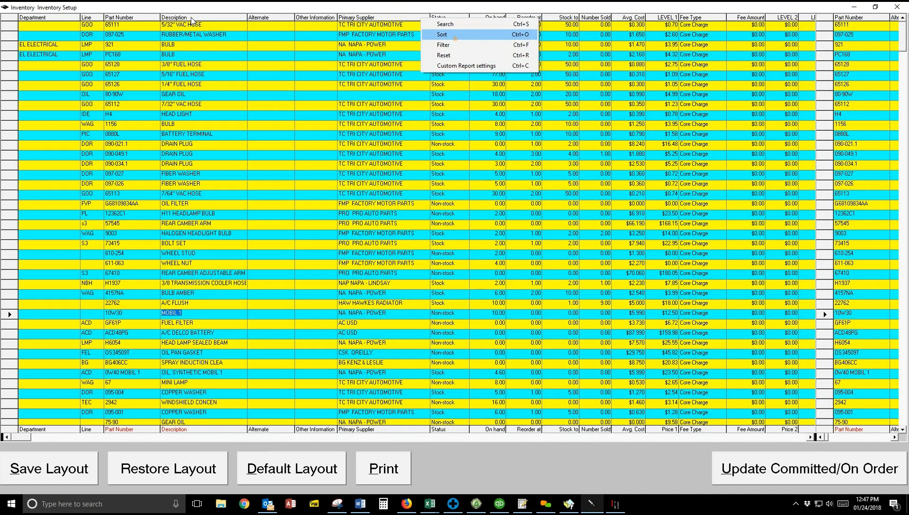
left_click(455, 35)
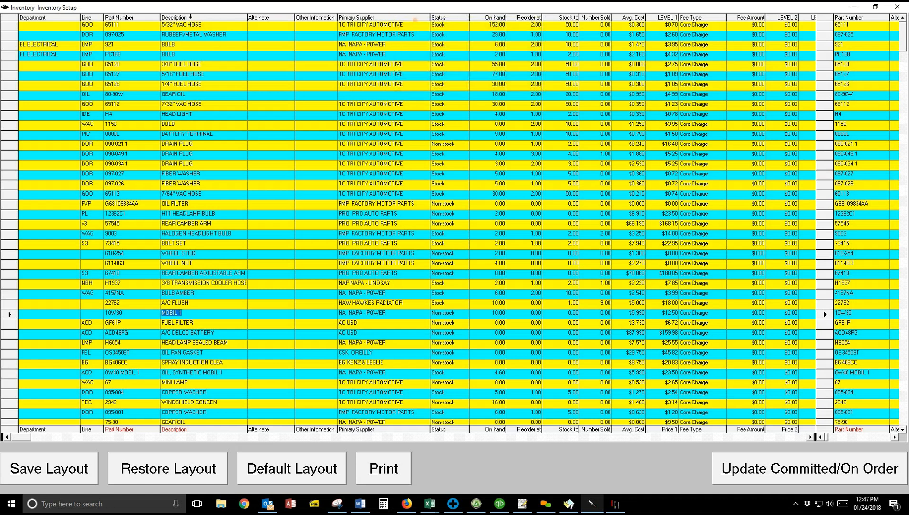
left_click(391, 93)
left_click(424, 18)
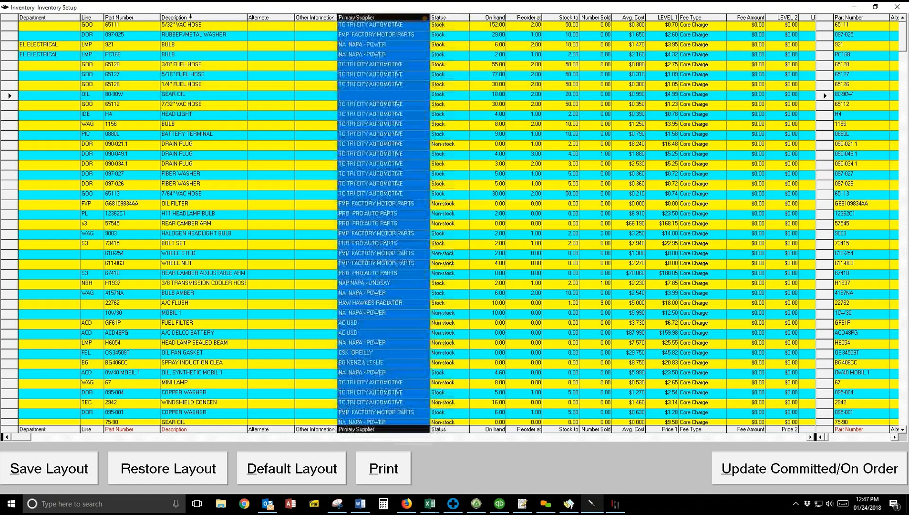
right_click(411, 16)
left_click(429, 34)
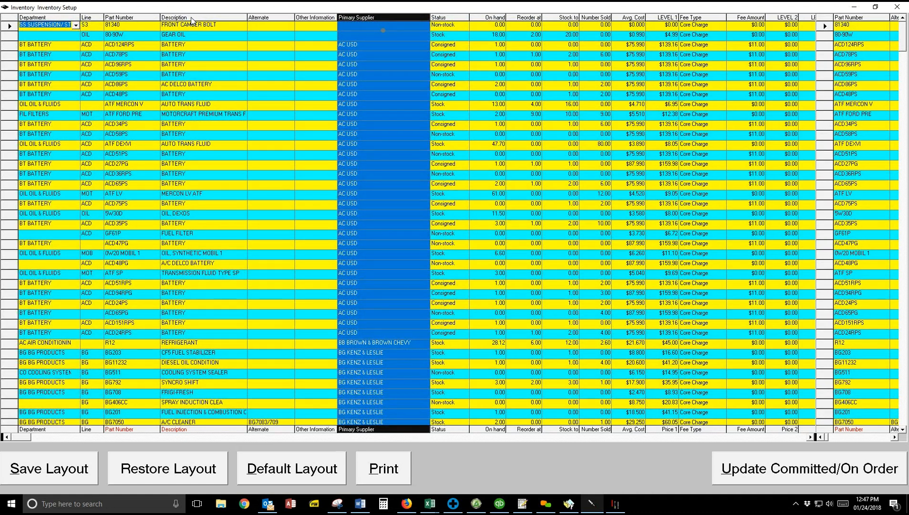
left_click(383, 34)
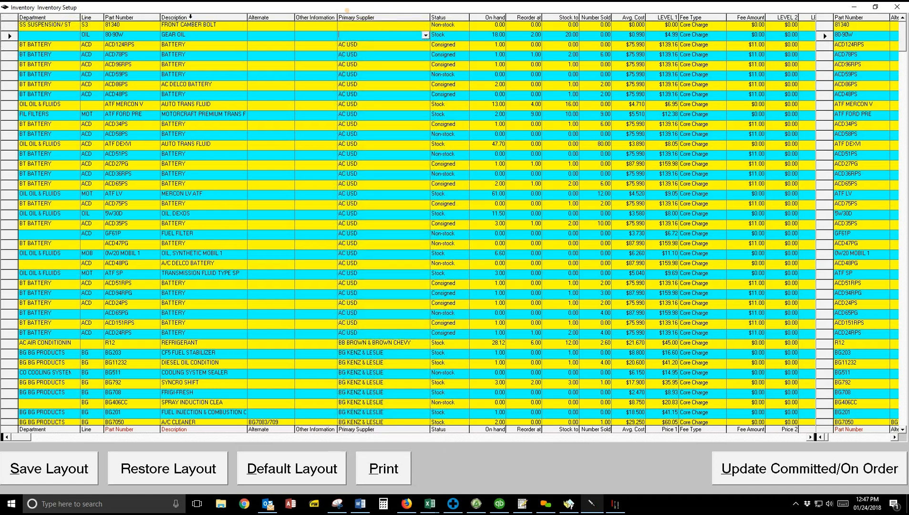
Reset the inventory list and filter it to parts whose Primary Supplier begins with PRO
right_click(190, 18)
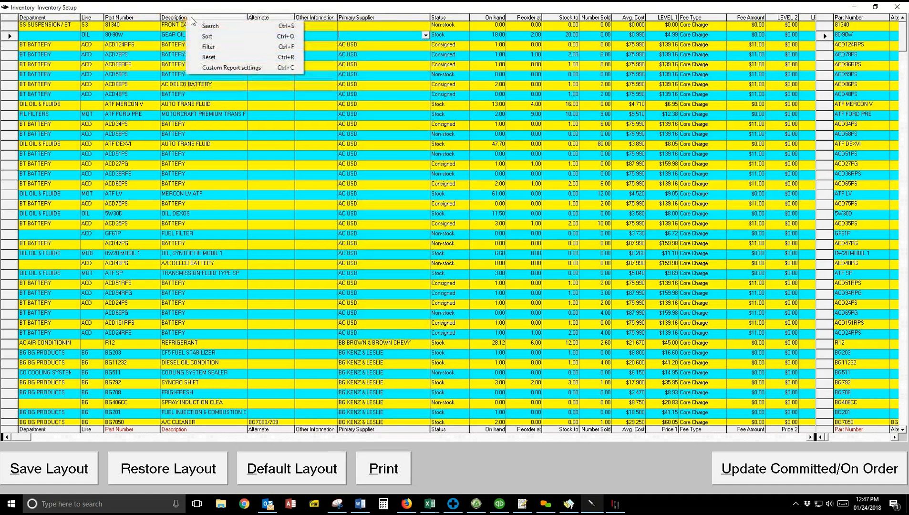
left_click(205, 57)
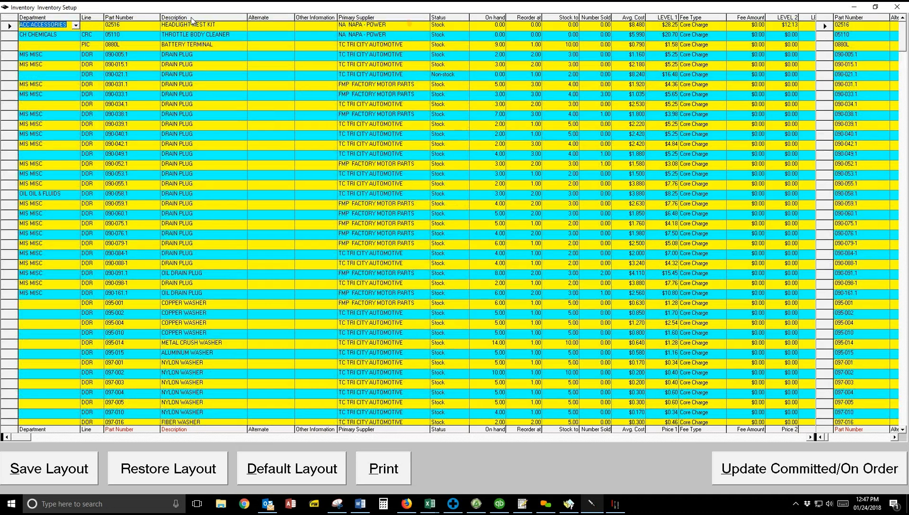
right_click(408, 17)
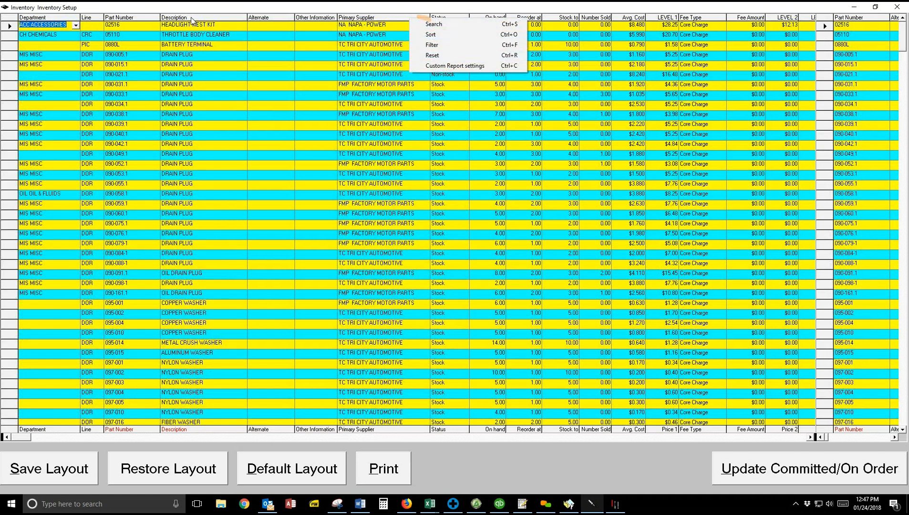
left_click(424, 46)
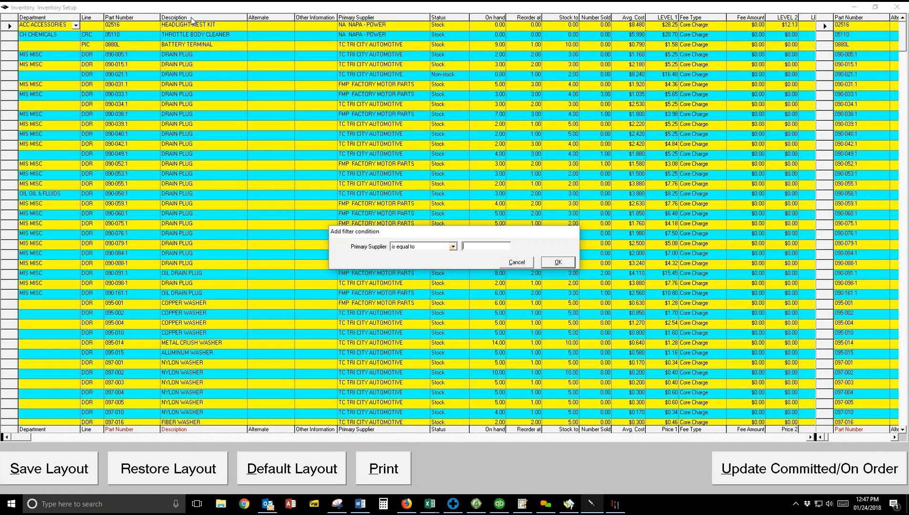
left_click(453, 246)
left_click(419, 261)
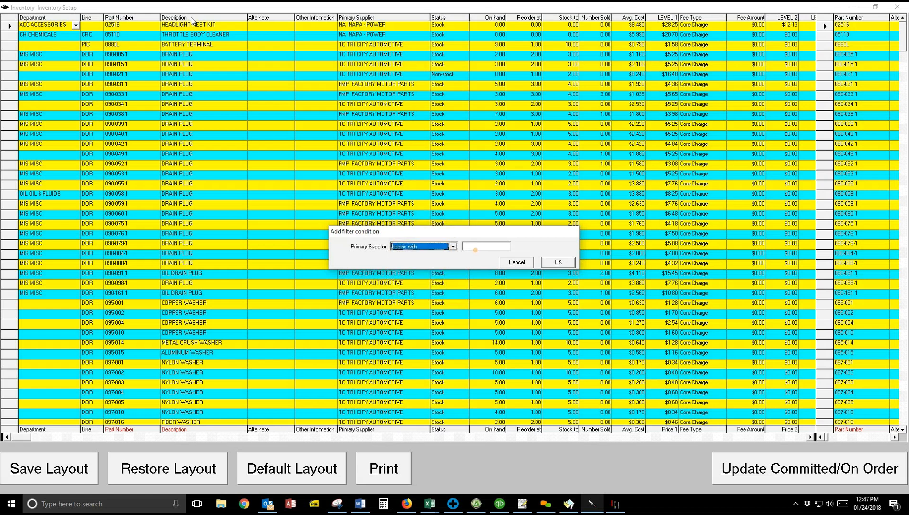
left_click(475, 248)
type("P")
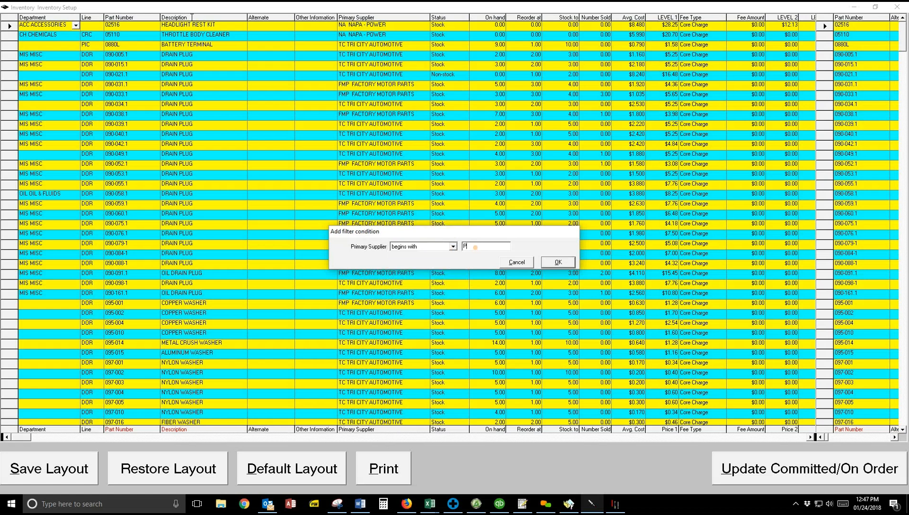
type("RO")
key("Return")
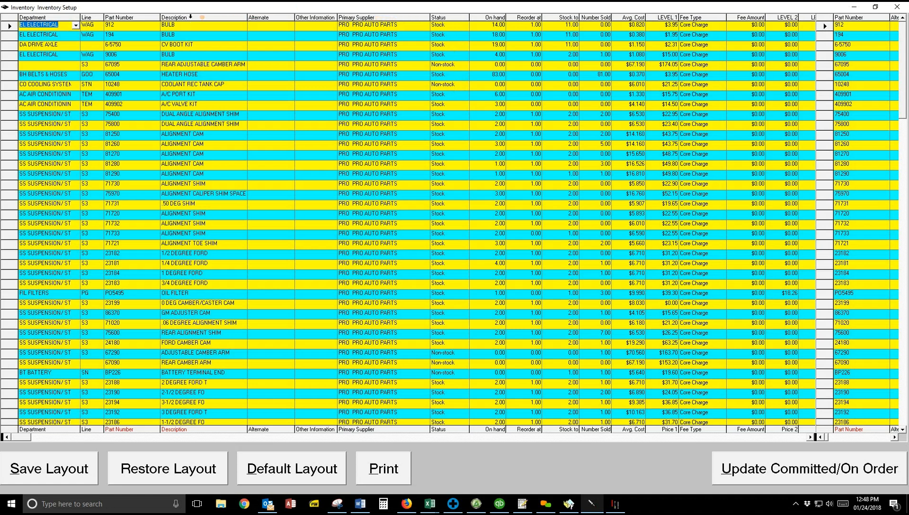
Try to filter the supplier's parts to those whose Description is equal to OIL FIL
right_click(202, 18)
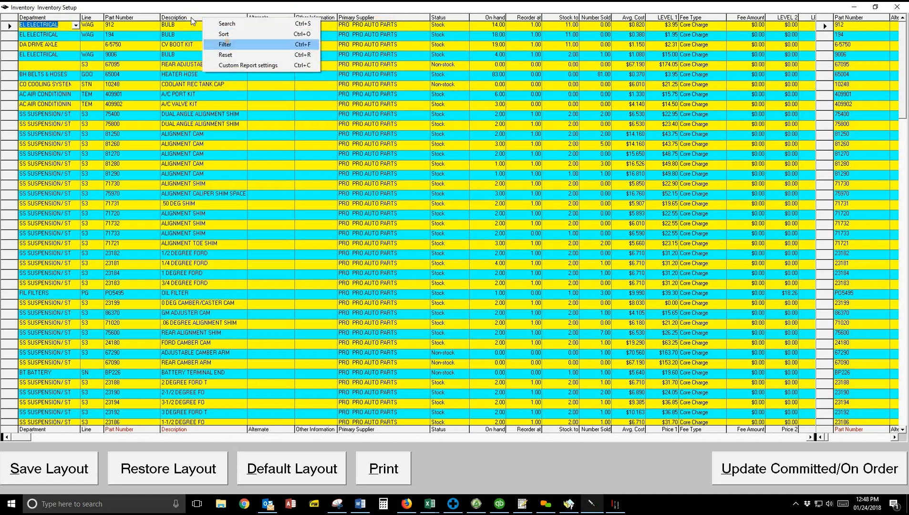
key("Return")
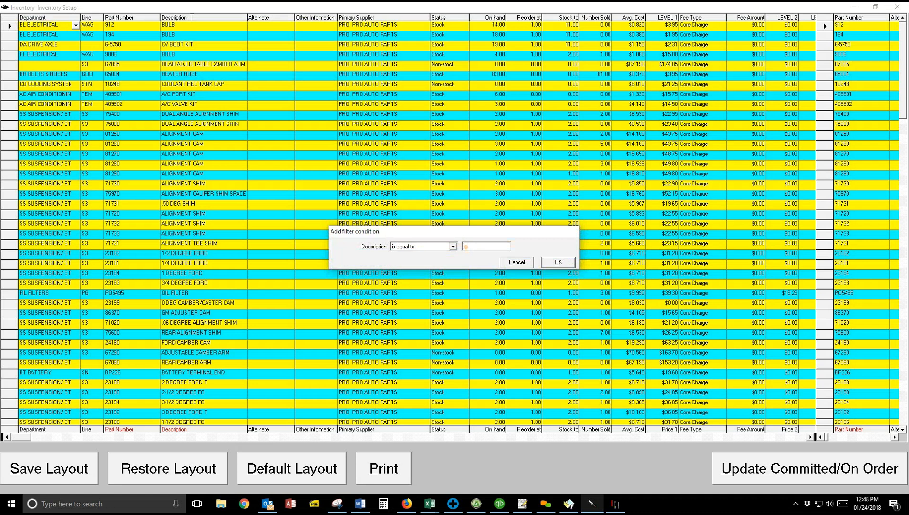
type("OIL FIL")
key("Return")
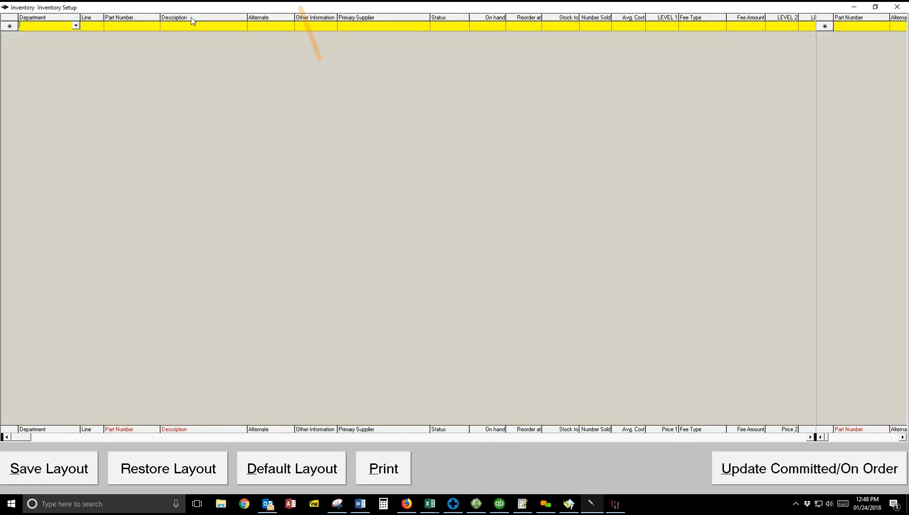
Reset the inventory list and filter it to parts whose Description begins with OIL F
right_click(191, 17)
key("Down")
key("Down")
key("Down")
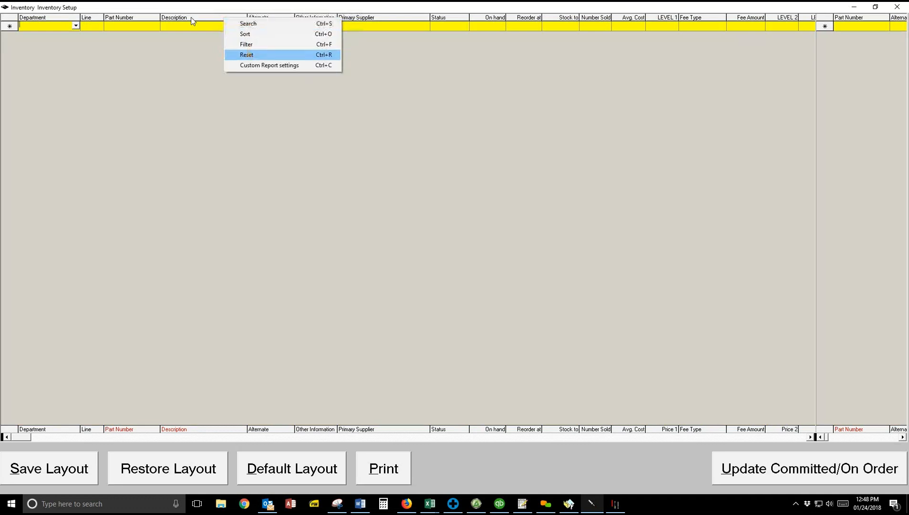
key("Return")
right_click(191, 17)
key("Down")
key("Down")
key("Down")
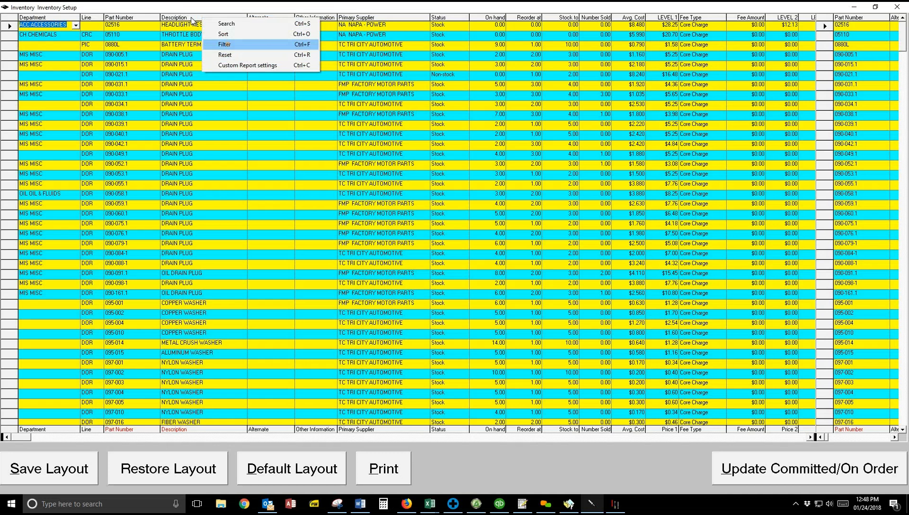
left_click(228, 45)
left_click(444, 247)
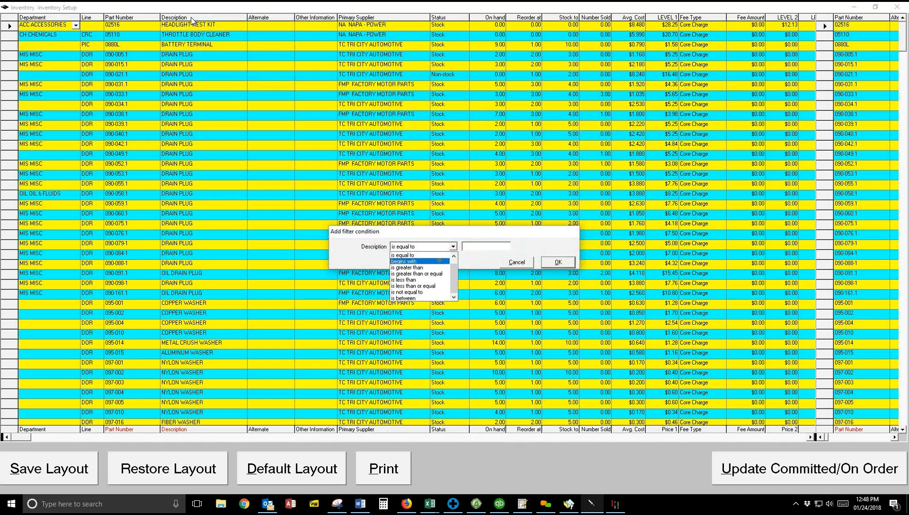
left_click(439, 261)
left_click(471, 246)
type("OIL")
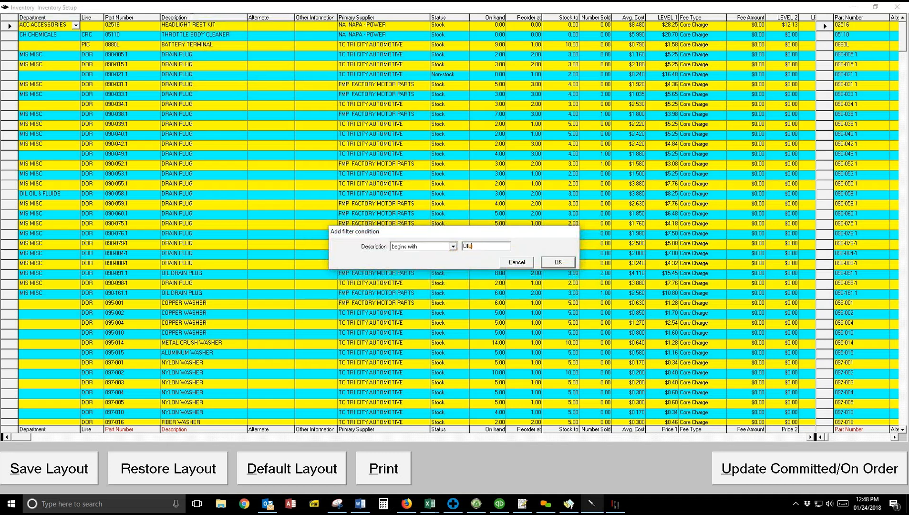
type(" F")
key("Return")
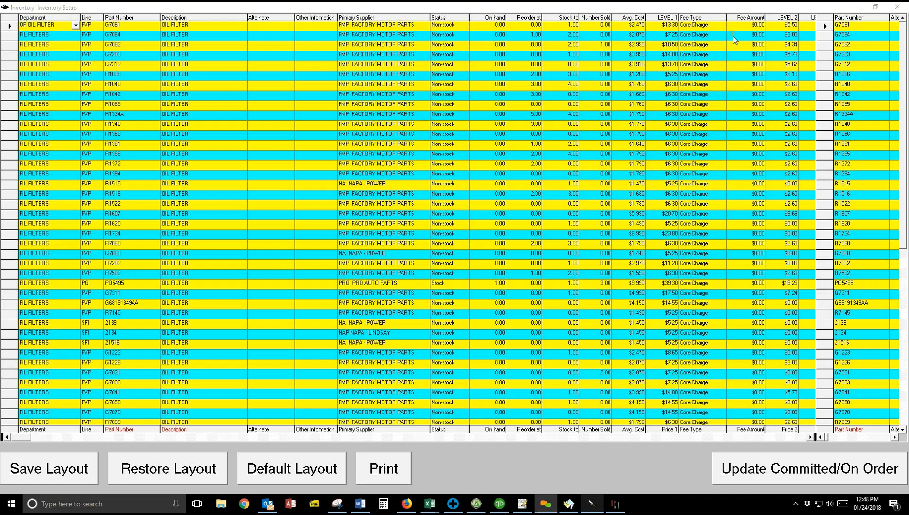
Sort the filtered oil filters by Status in descending order, with Stock parts ahead of Non-stock parts
left_click(536, 36)
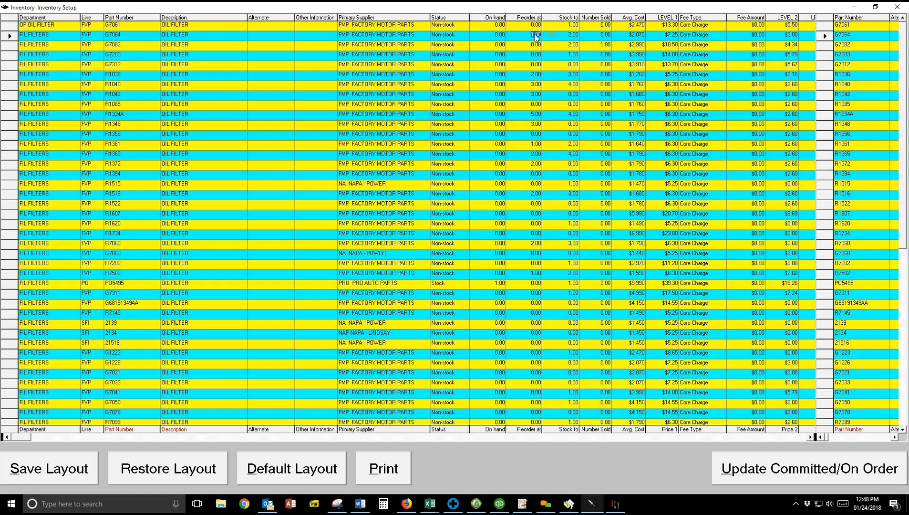
key("Tab")
key("shift+Tab")
key("shift+Tab")
right_click(534, 34)
left_click(535, 34)
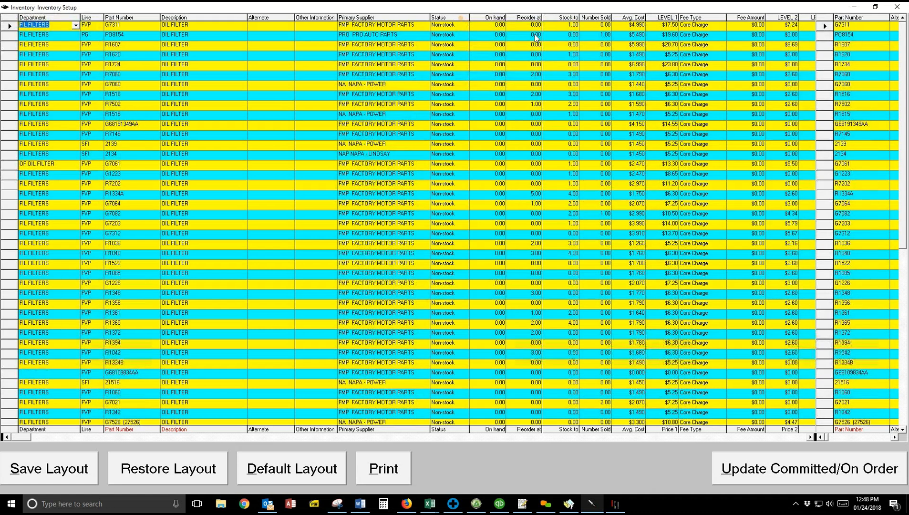
right_click(534, 34)
left_click(535, 34)
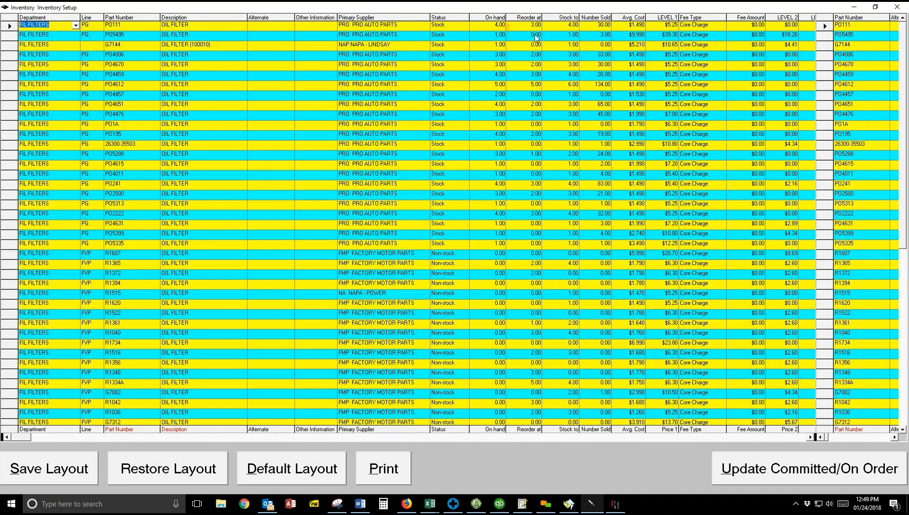
Move the Stock to column between the On hand and Reorder at columns
left_click(535, 35)
left_click(568, 18)
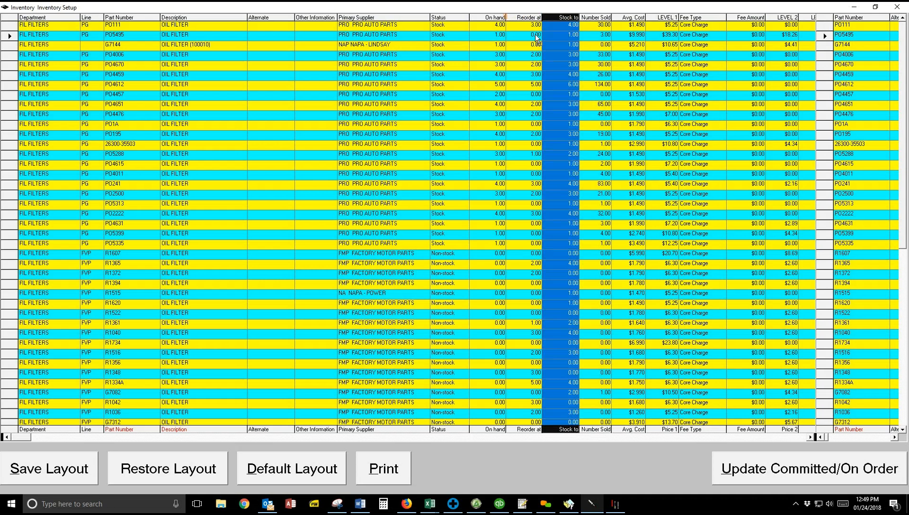
left_click_drag(535, 35, 535, 35)
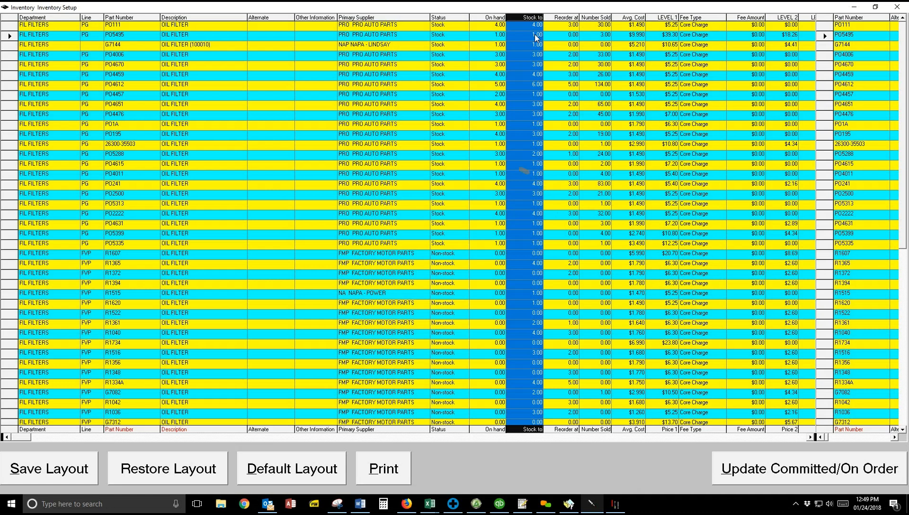
left_click(504, 155)
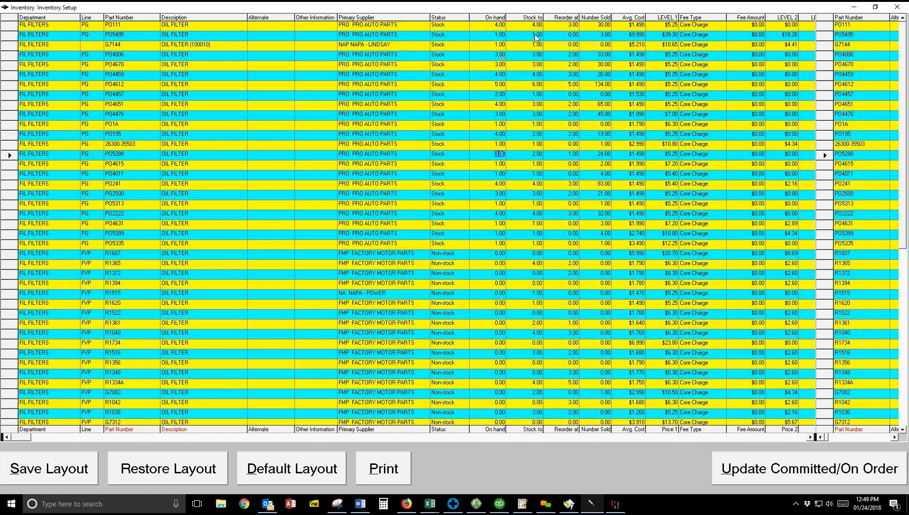
left_click(175, 203)
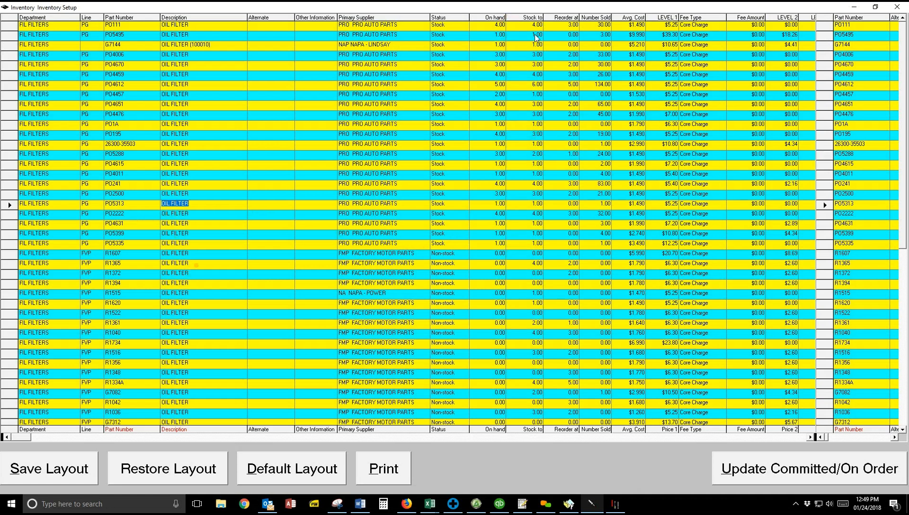